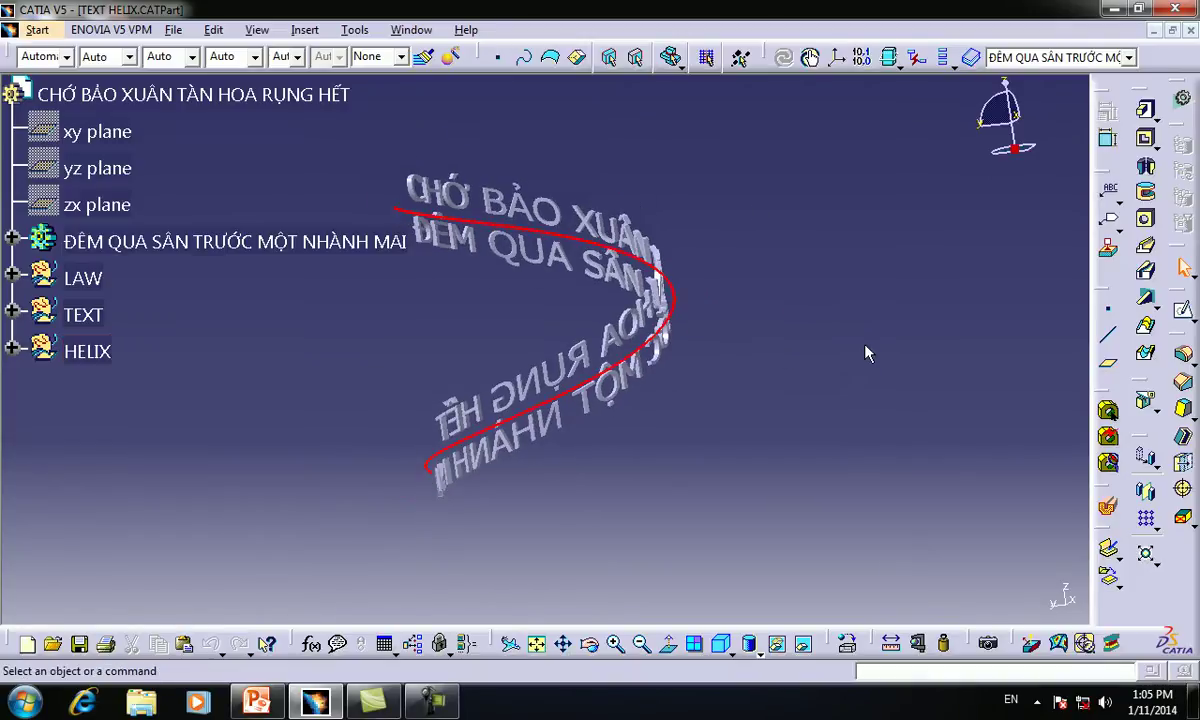
Examine the raised helical text and its red guide curve from all sides
{"action": "middle_click_drag", "start_coordinate": [731, 220], "coordinate": [533, 418]}
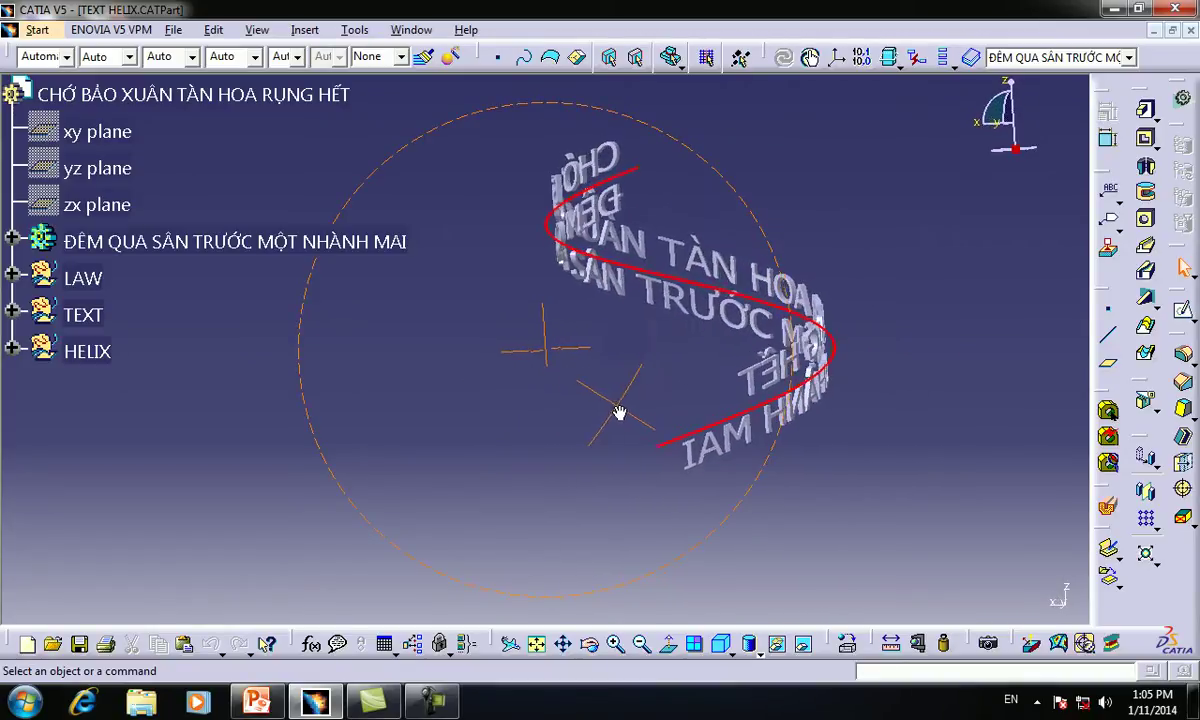
{"action": "middle_click_drag", "start_coordinate": [652, 409], "coordinate": [718, 400]}
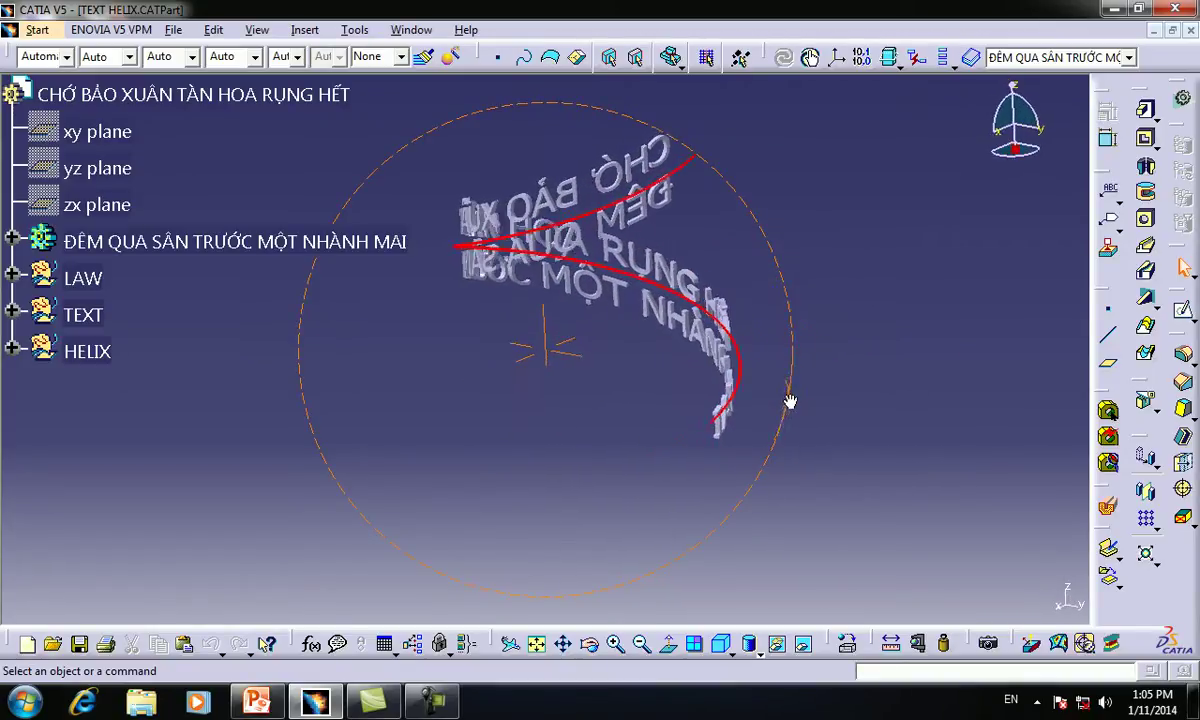
{"action": "middle_click_drag", "start_coordinate": [633, 405], "coordinate": [781, 381]}
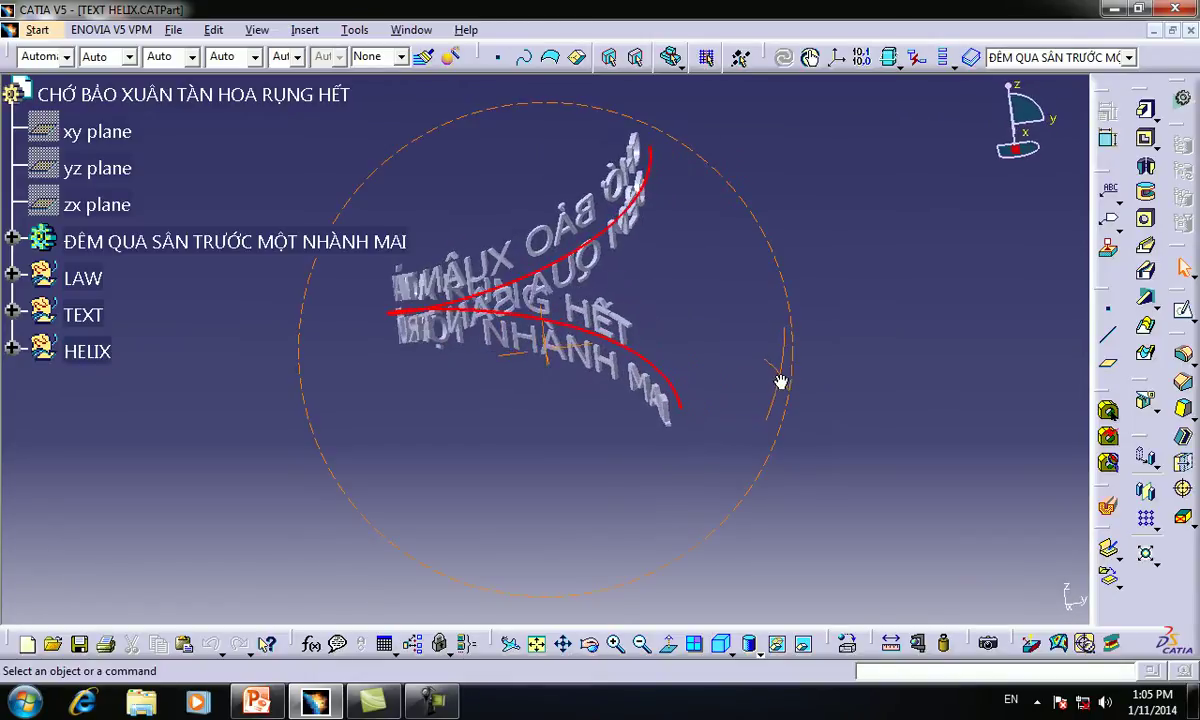
{"action": "middle_click_drag", "start_coordinate": [540, 485], "coordinate": [369, 458]}
{"action": "middle_click_drag", "start_coordinate": [847, 412], "coordinate": [737, 402]}
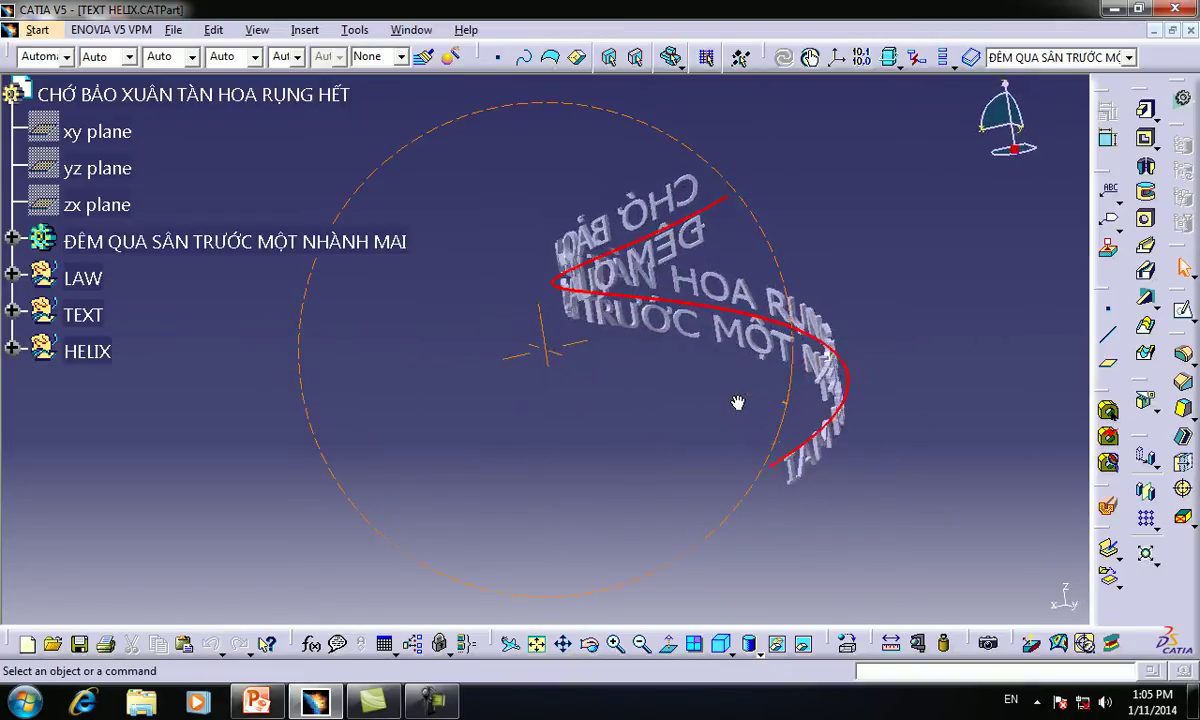
{"action": "middle_click_drag", "start_coordinate": [652, 408], "coordinate": [600, 332]}
{"action": "mouse_move", "coordinate": [507, 385]}
{"action": "middle_mouse_down"}
{"action": "mouse_move", "coordinate": [528, 391]}
{"action": "mouse_move", "coordinate": [638, 343]}
{"action": "mouse_move", "coordinate": [528, 372]}
{"action": "mouse_move", "coordinate": [513, 388]}
{"action": "middle_mouse_up"}
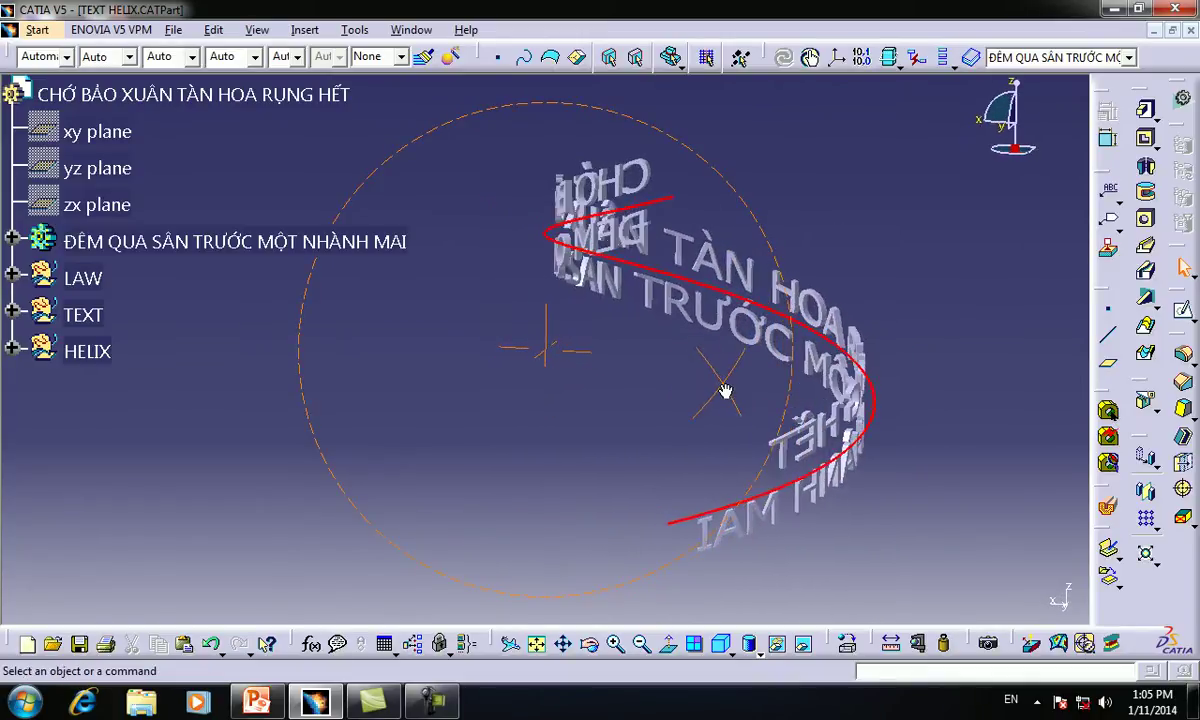
{"action": "middle_click_drag", "start_coordinate": [629, 430], "coordinate": [581, 437]}
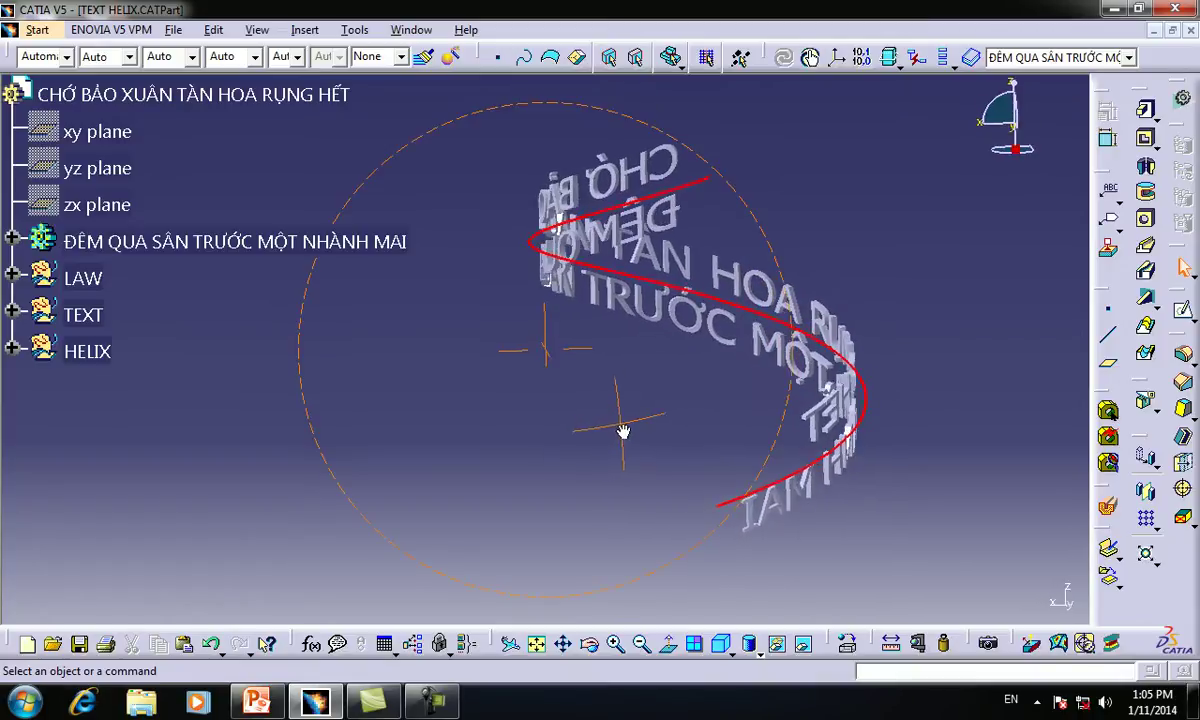
{"action": "middle_click_drag", "start_coordinate": [655, 428], "coordinate": [683, 428]}
{"action": "middle_click_drag", "start_coordinate": [594, 449], "coordinate": [682, 428]}
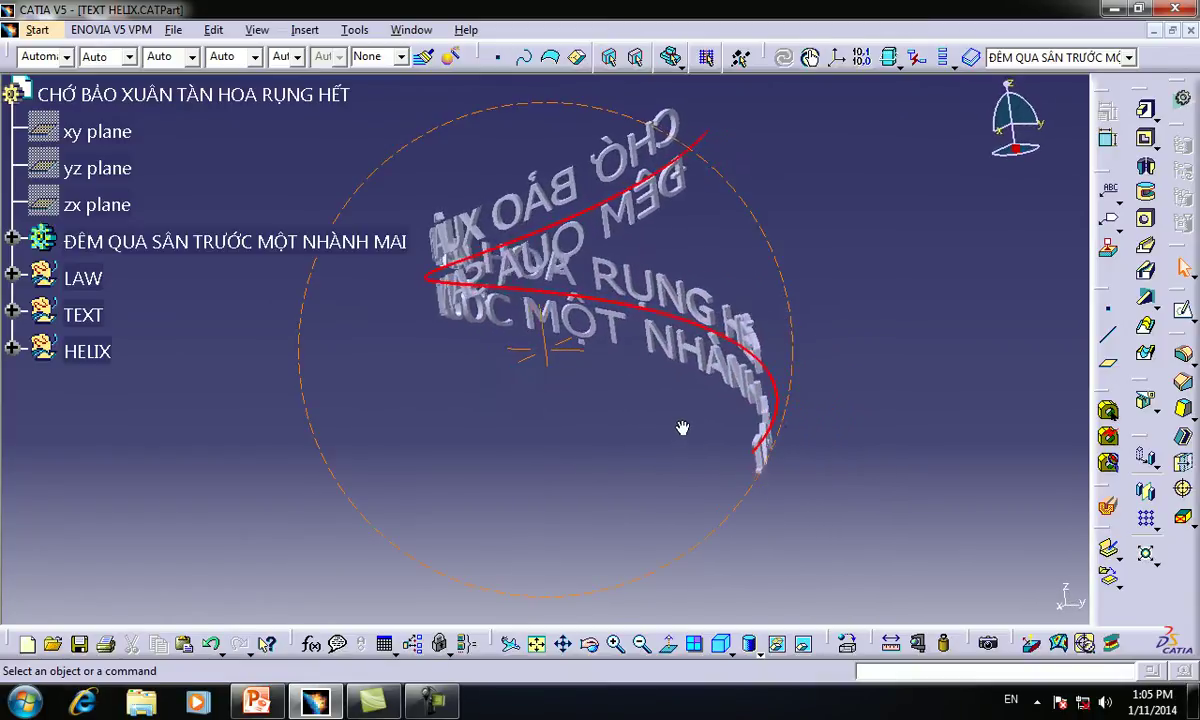
{"action": "middle_click_drag", "start_coordinate": [577, 436], "coordinate": [625, 389]}
{"action": "middle_click_drag", "start_coordinate": [726, 348], "coordinate": [816, 385]}
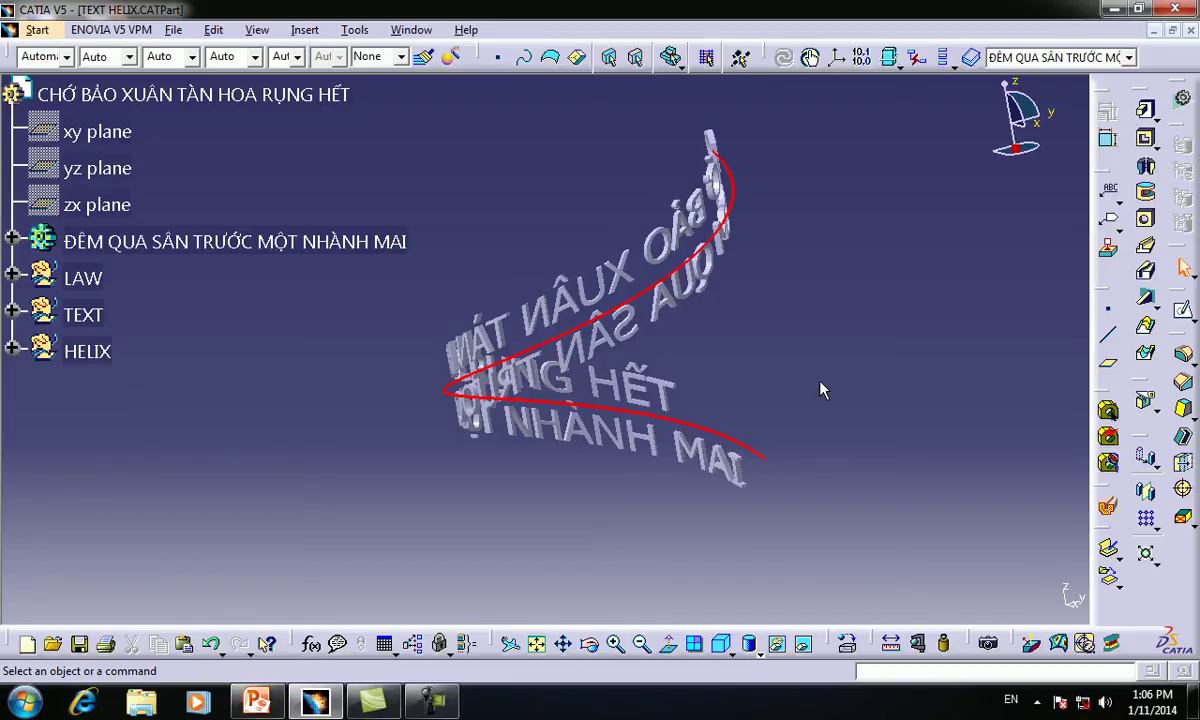
{"action": "middle_click_drag", "start_coordinate": [879, 372], "coordinate": [617, 340]}
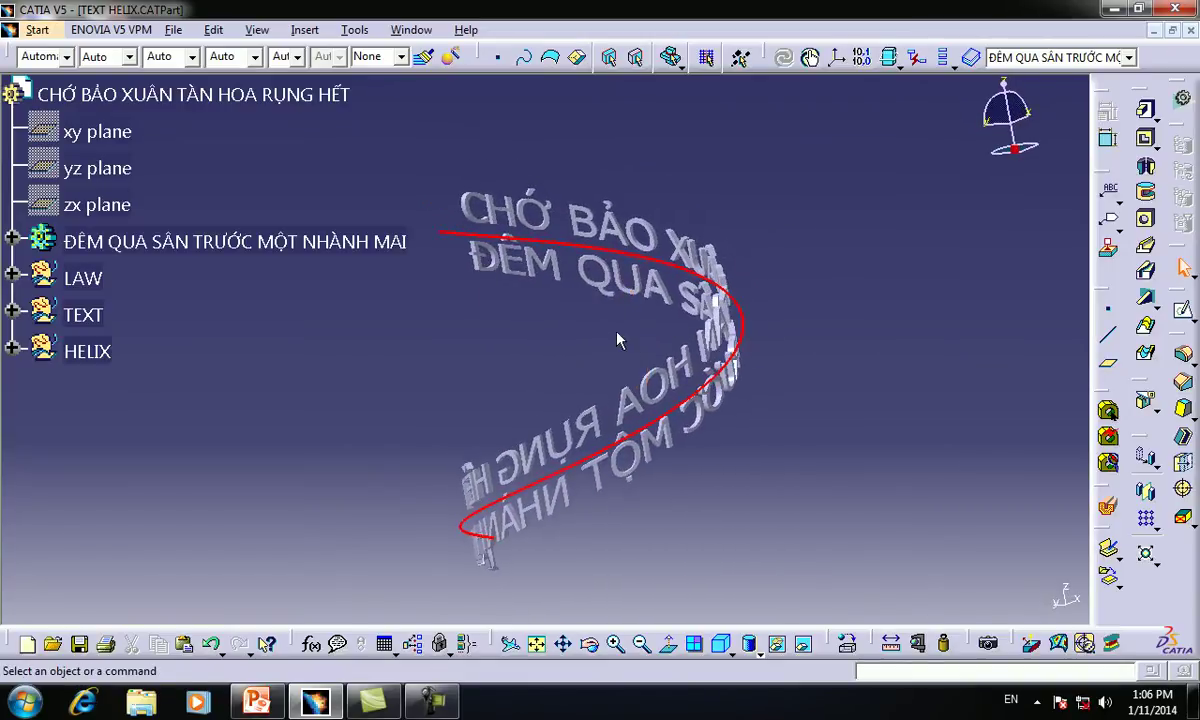
{"action": "middle_click_drag", "start_coordinate": [438, 404], "coordinate": [640, 401]}
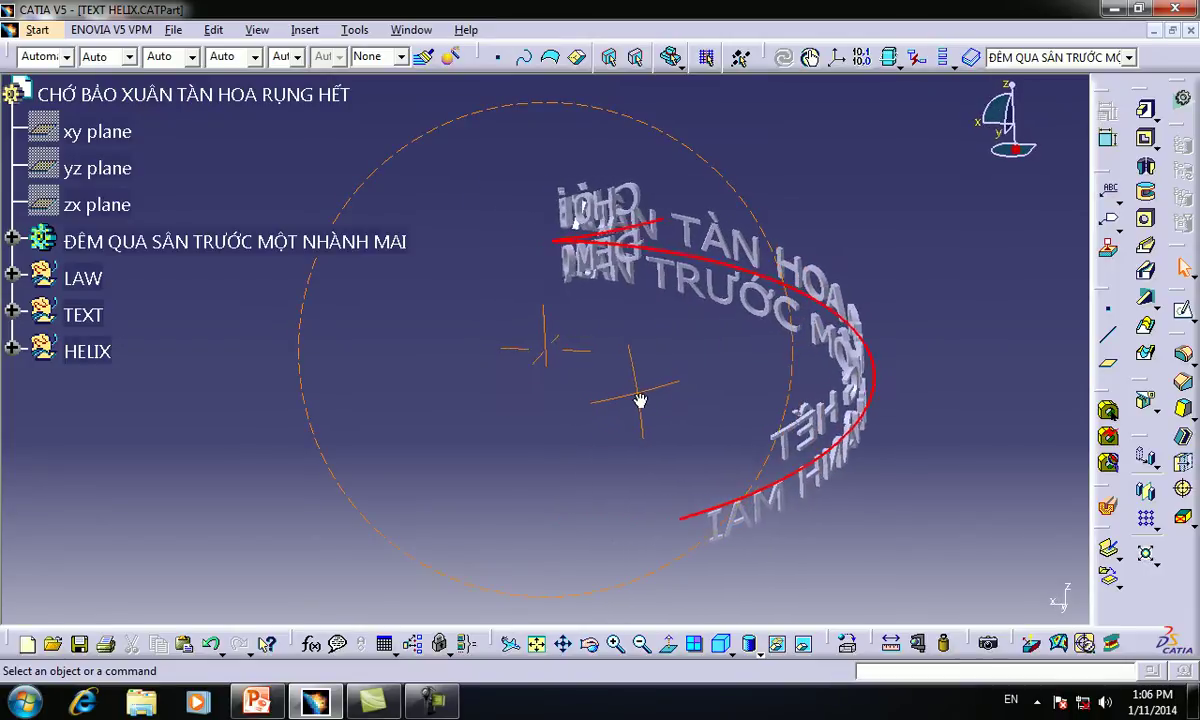
{"action": "middle_click_drag", "start_coordinate": [714, 384], "coordinate": [566, 404]}
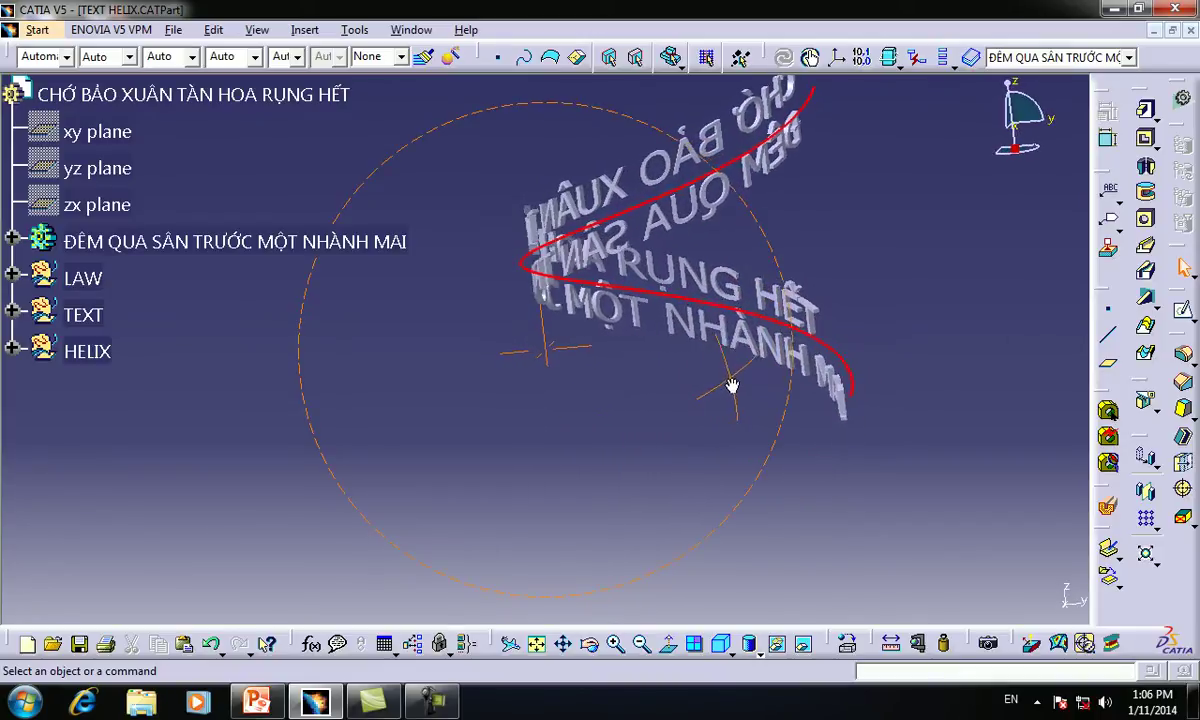
{"action": "middle_click_drag", "start_coordinate": [685, 405], "coordinate": [578, 453]}
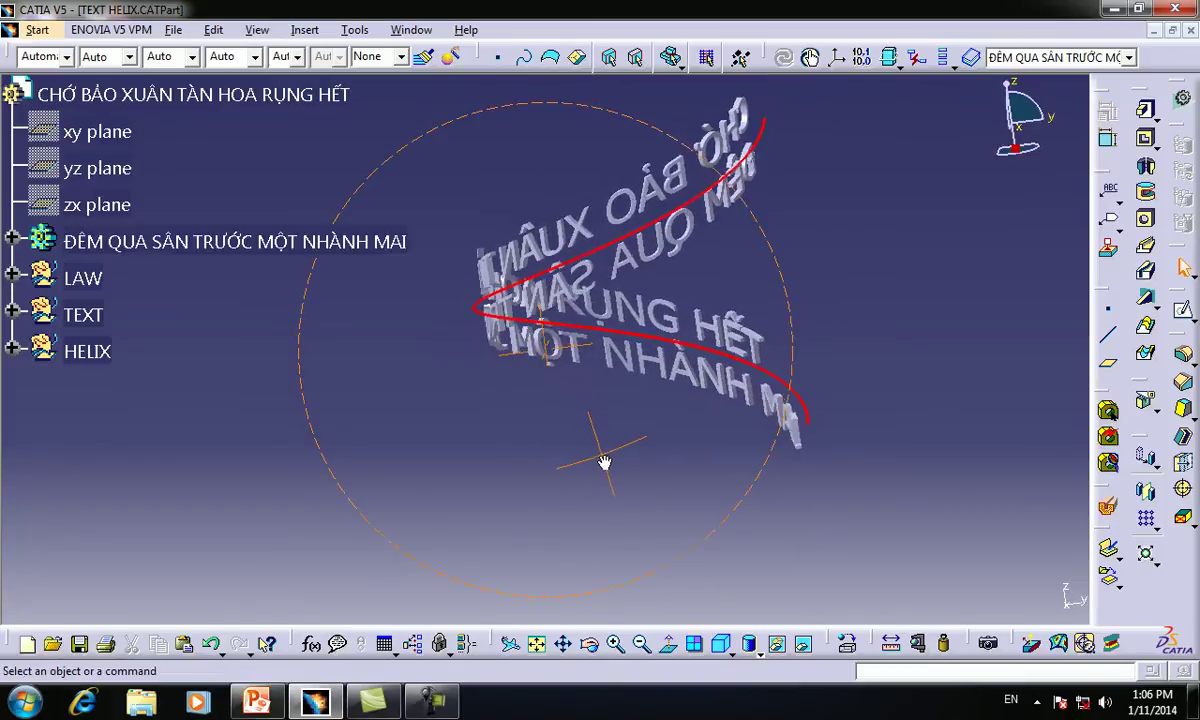
{"action": "middle_click_drag", "start_coordinate": [437, 403], "coordinate": [454, 362]}
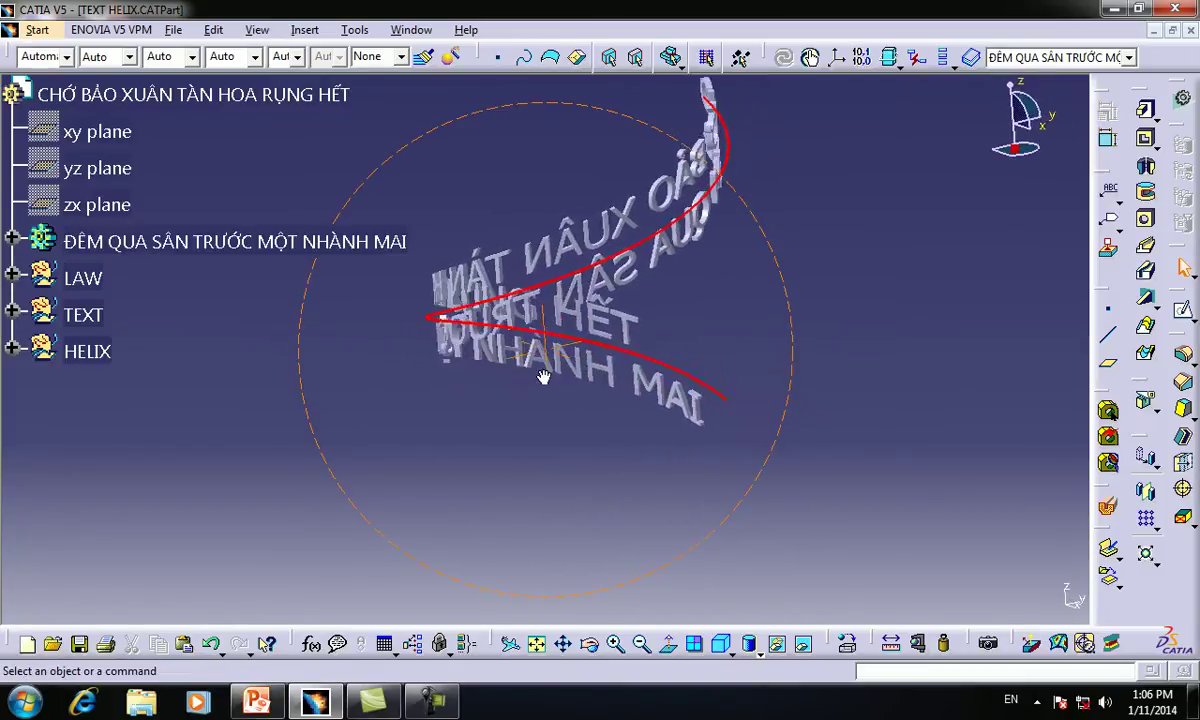
{"action": "middle_click_drag", "start_coordinate": [441, 376], "coordinate": [386, 377]}
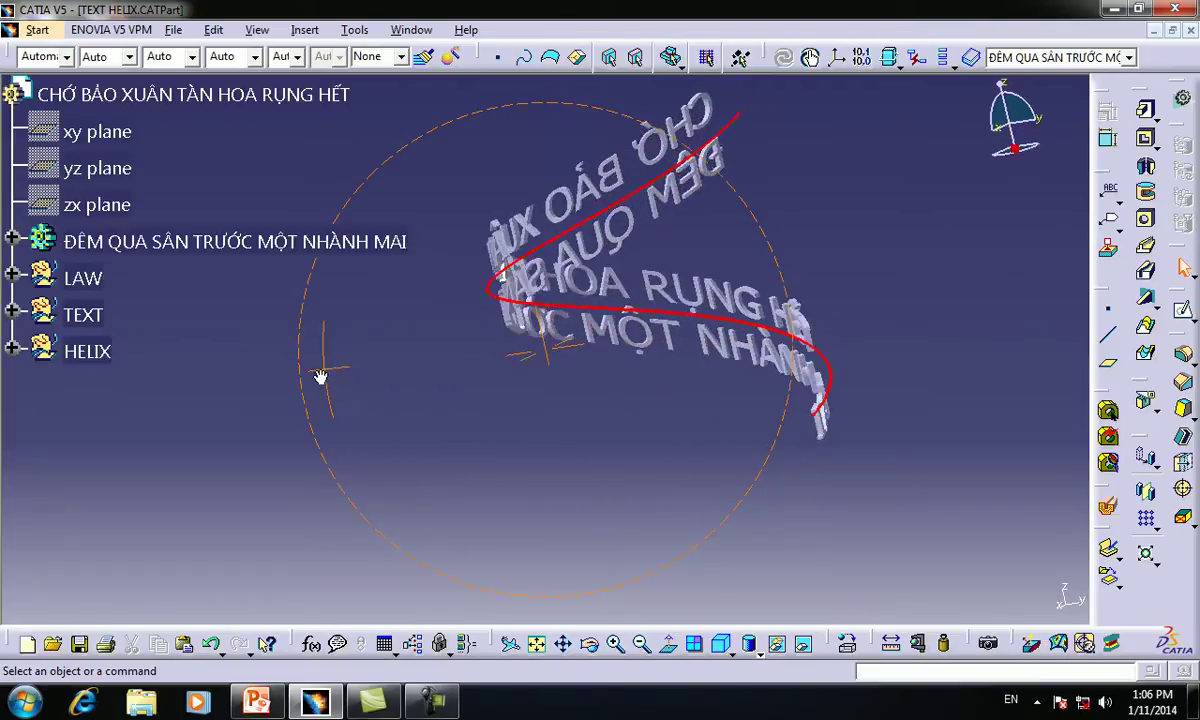
{"action": "middle_click_drag", "start_coordinate": [637, 404], "coordinate": [455, 432]}
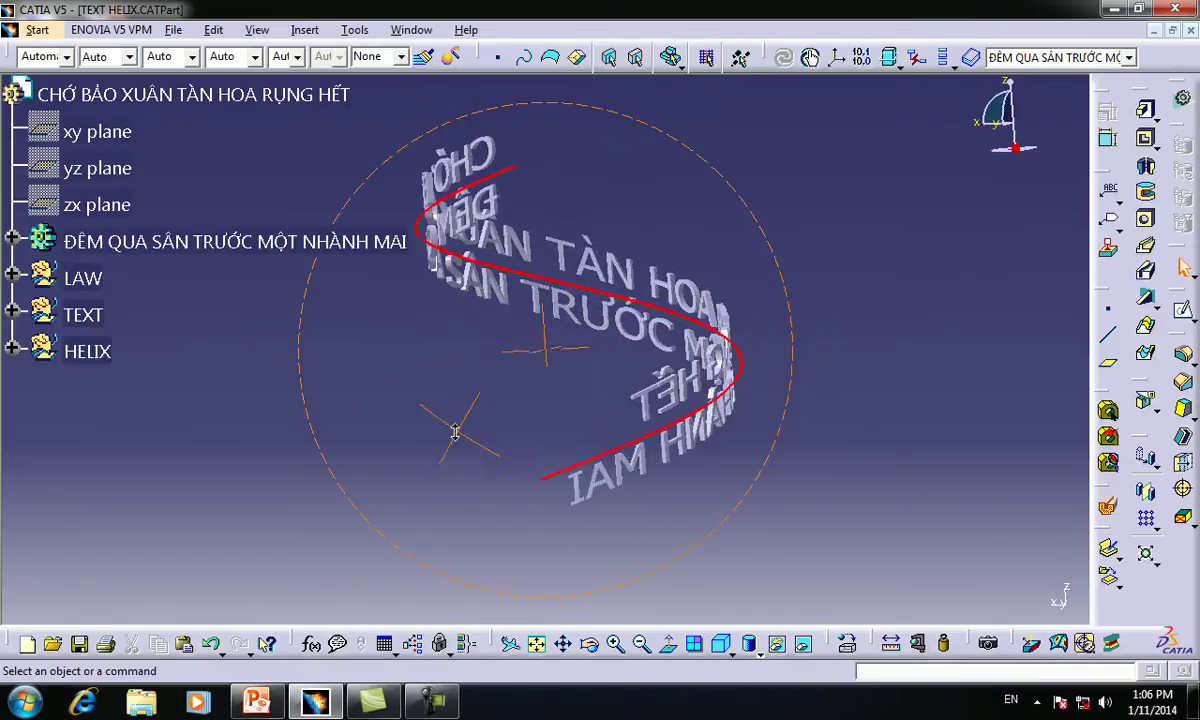
{"action": "middle_click_drag", "start_coordinate": [480, 361], "coordinate": [659, 403]}
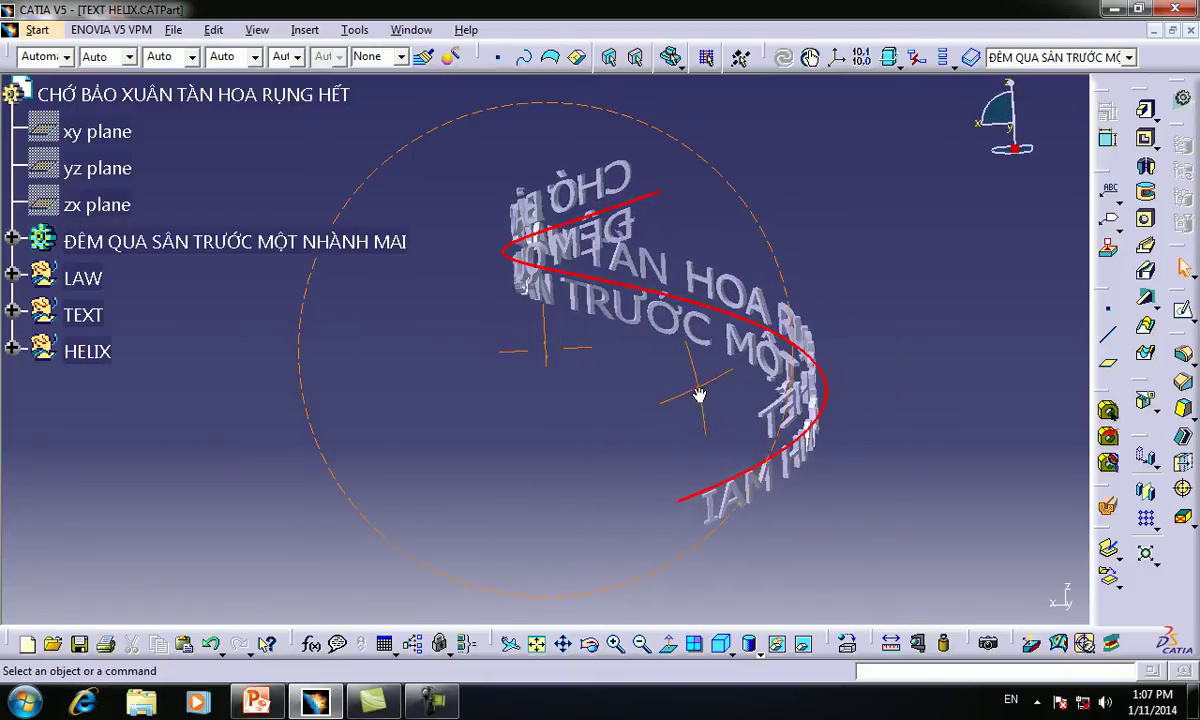
{"action": "middle_click_drag", "start_coordinate": [698, 407], "coordinate": [323, 418]}
{"action": "middle_click_drag", "start_coordinate": [557, 418], "coordinate": [623, 417]}
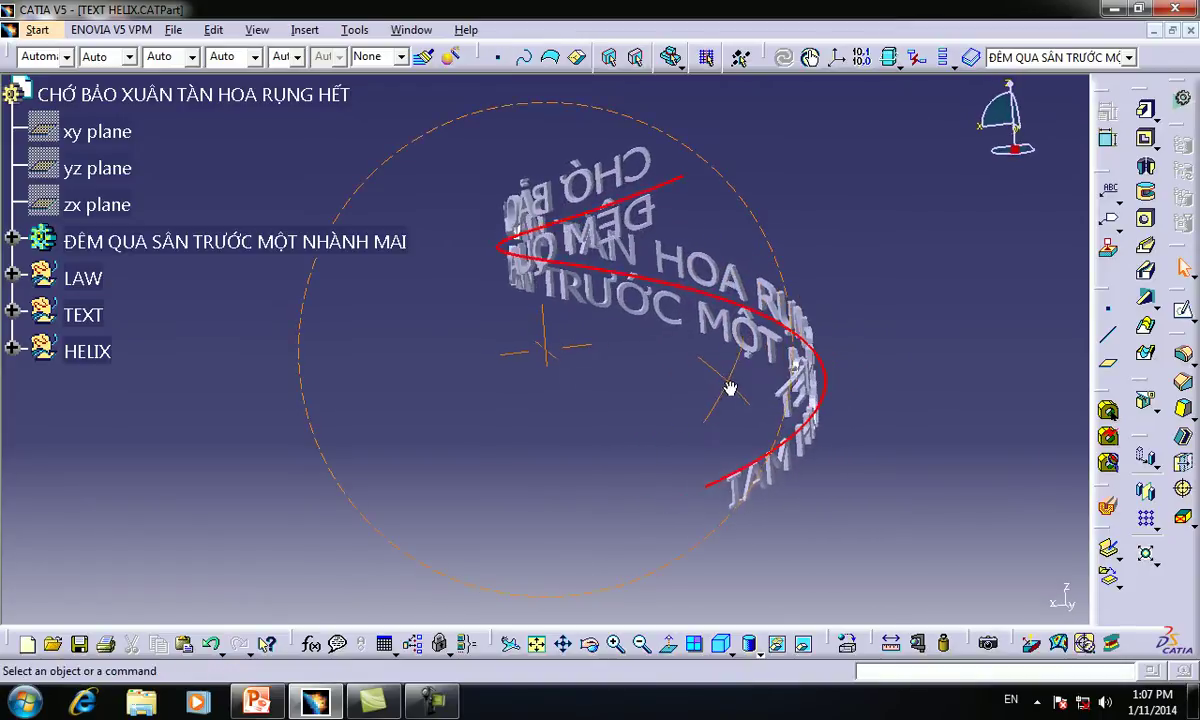
{"action": "middle_click_drag", "start_coordinate": [570, 456], "coordinate": [697, 427]}
{"action": "middle_click_drag", "start_coordinate": [456, 464], "coordinate": [755, 495]}
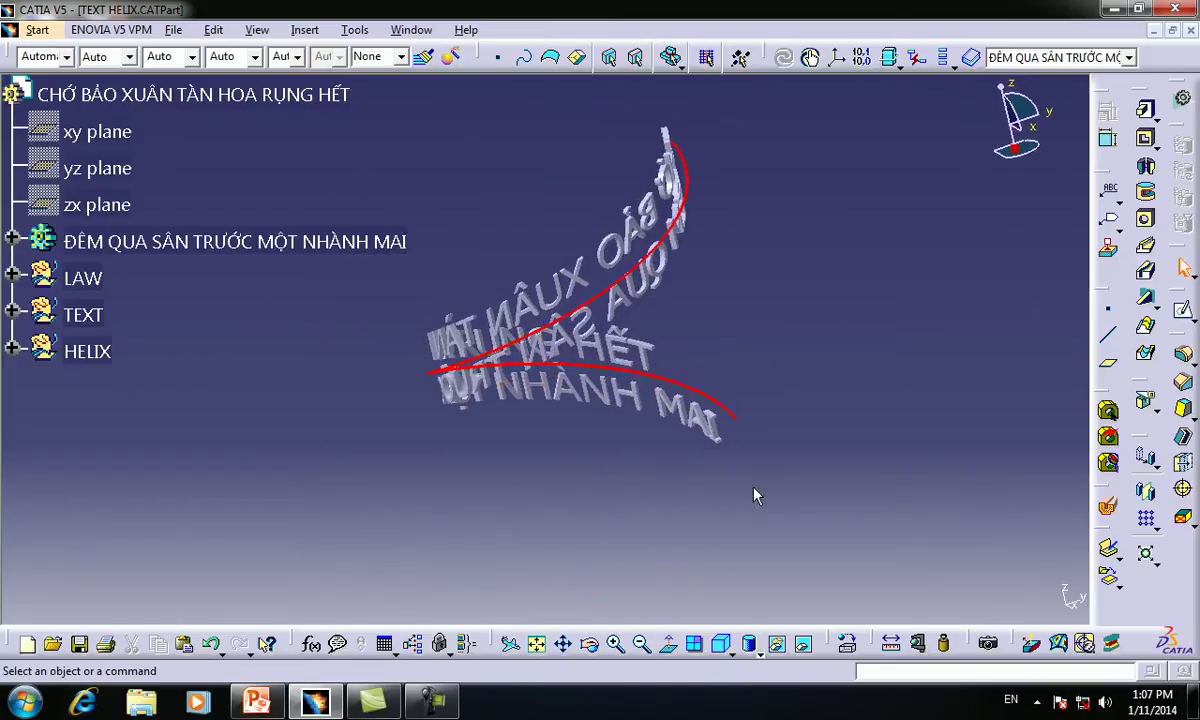
Examine the helical text in isometric, four-viewport and top views, checking how the letters follow the circular path
{"action": "left_click", "coordinate": [722, 648]}
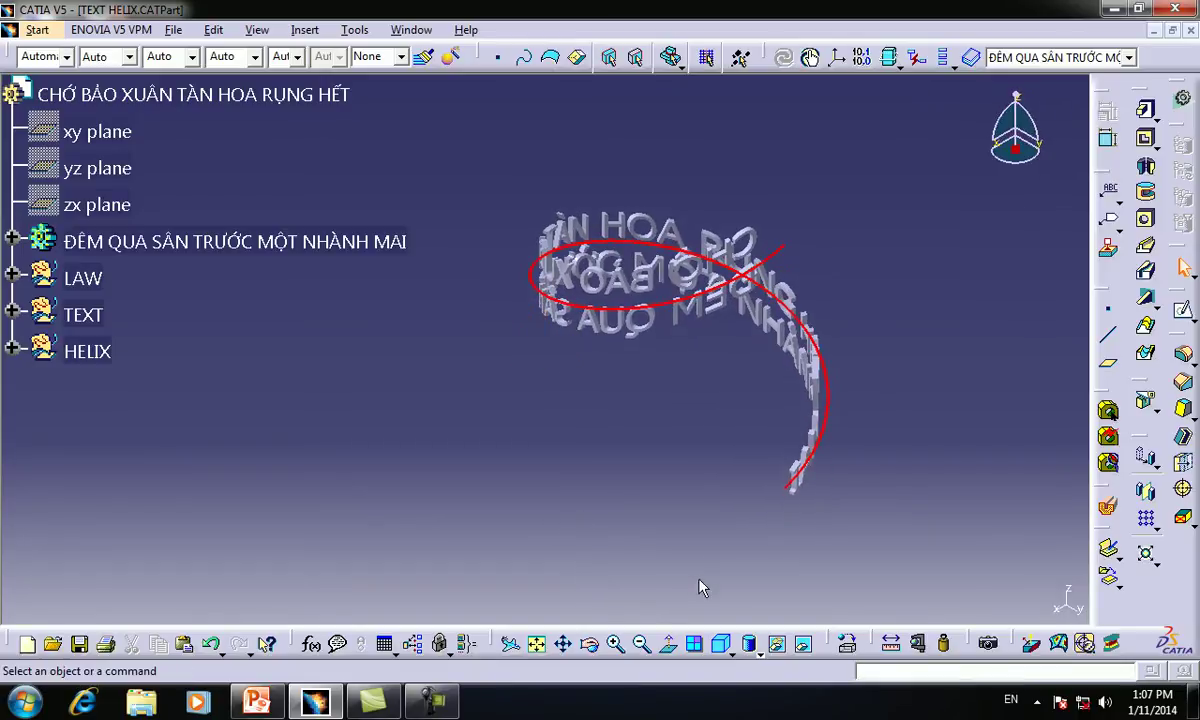
{"action": "middle_click_drag", "start_coordinate": [700, 588], "coordinate": [670, 531]}
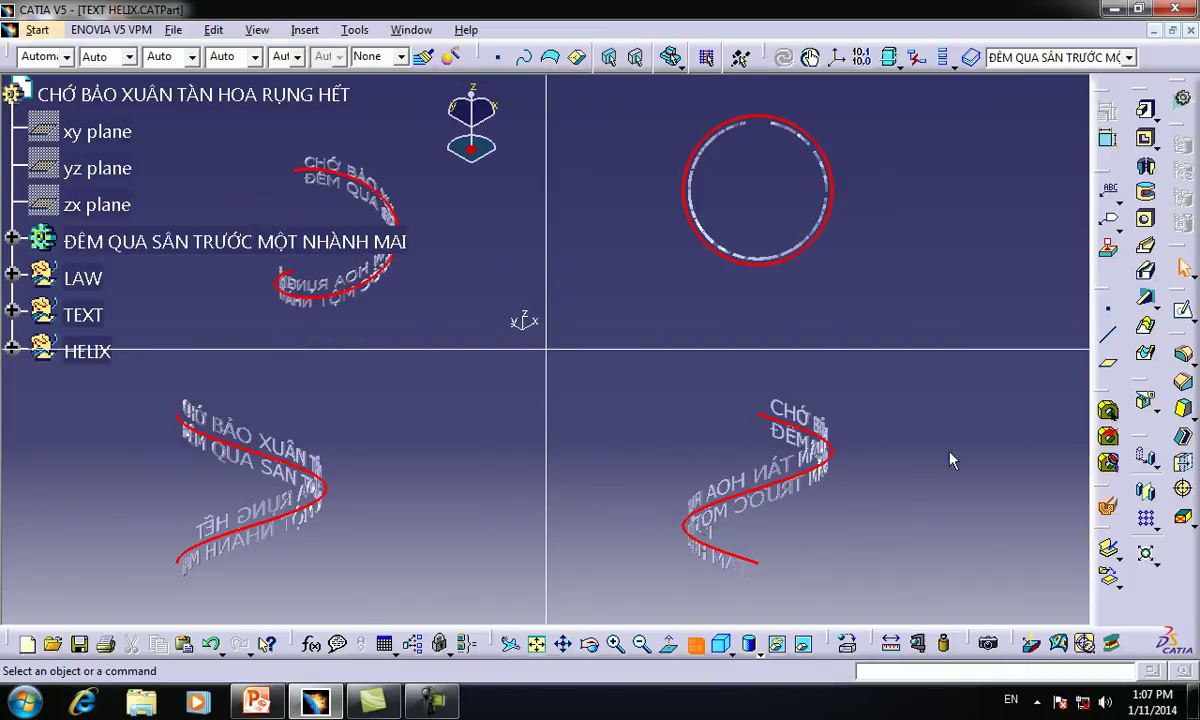
{"action": "middle_click_drag", "start_coordinate": [957, 455], "coordinate": [982, 467]}
{"action": "middle_click_drag", "start_coordinate": [930, 264], "coordinate": [931, 268]}
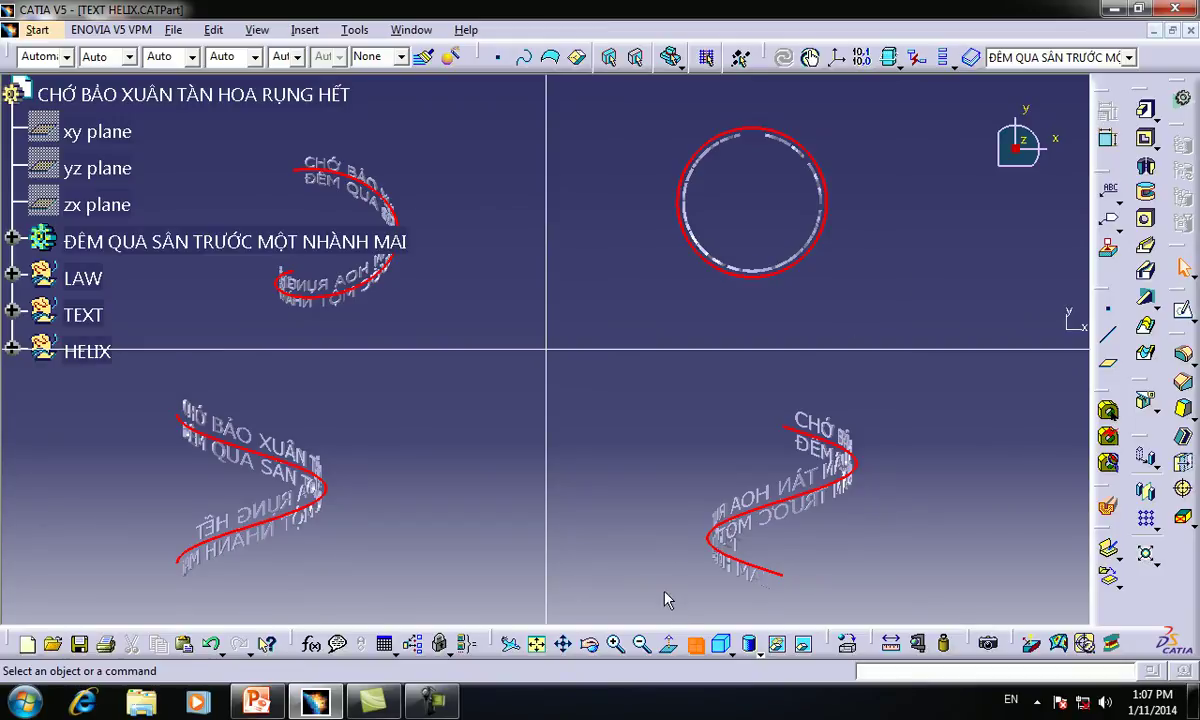
{"action": "left_click", "coordinate": [697, 646]}
{"action": "middle_click_drag", "start_coordinate": [710, 511], "coordinate": [884, 530]}
{"action": "middle_click_drag", "start_coordinate": [953, 503], "coordinate": [1009, 460]}
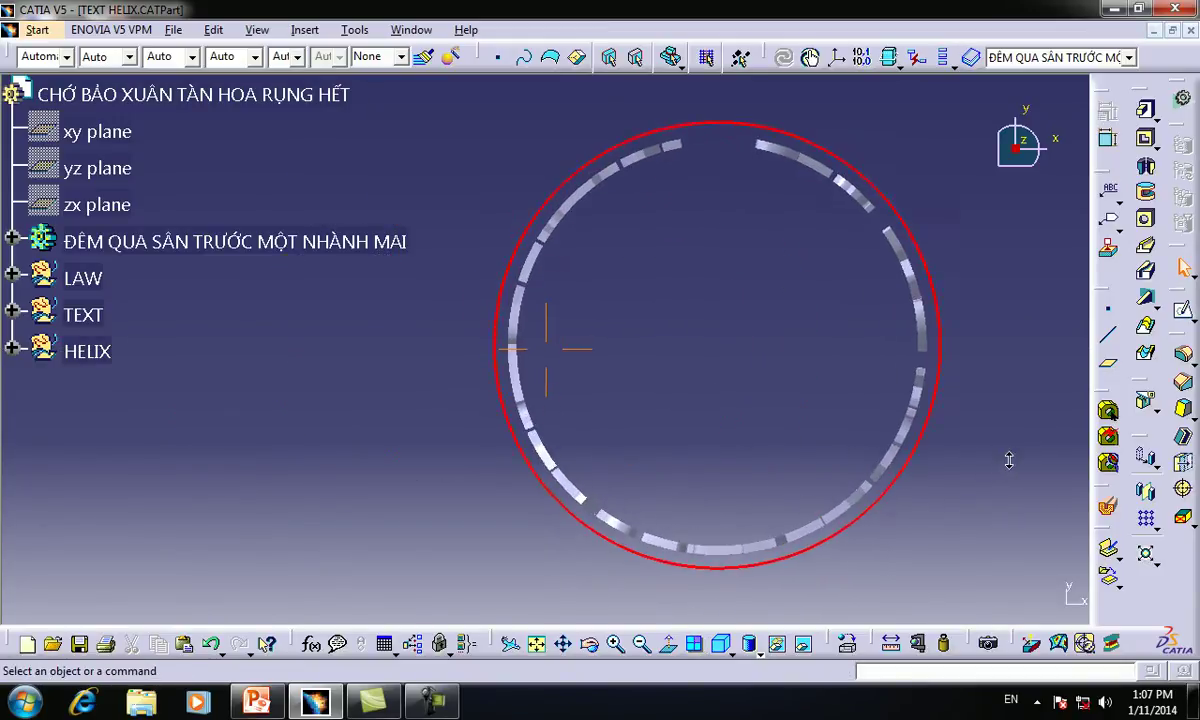
{"action": "middle_click_drag", "start_coordinate": [771, 442], "coordinate": [684, 426]}
{"action": "middle_click_drag", "start_coordinate": [749, 524], "coordinate": [635, 529]}
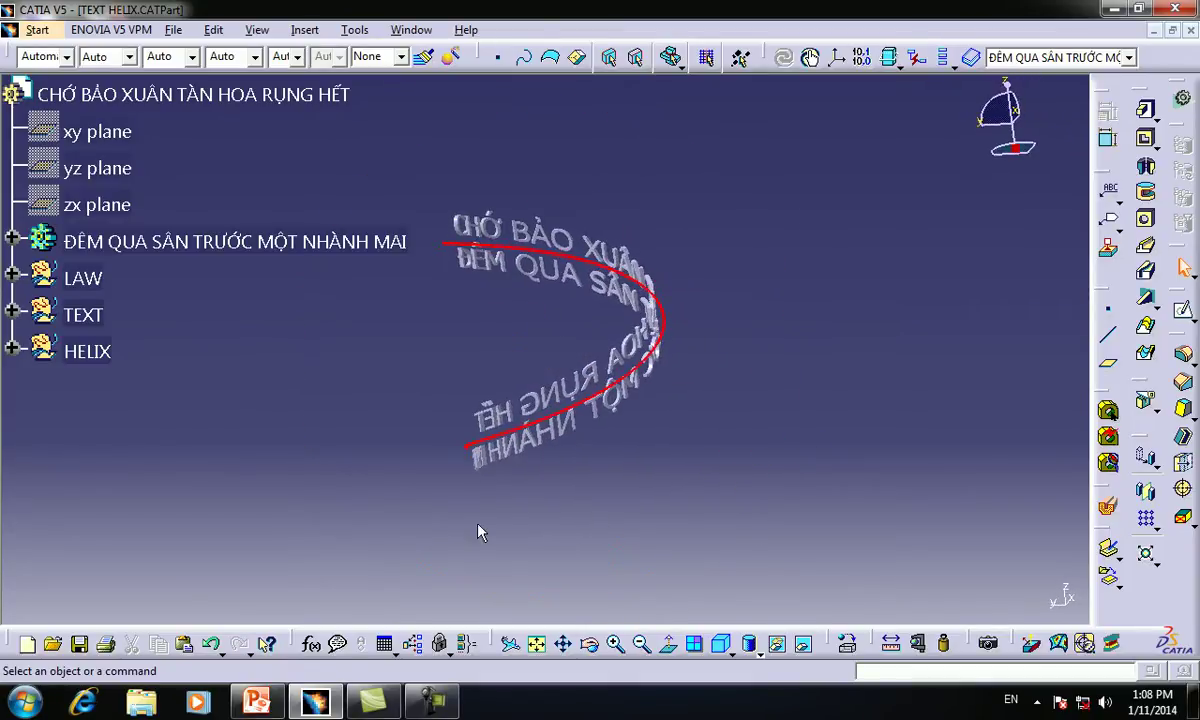
{"action": "middle_click_drag", "start_coordinate": [463, 471], "coordinate": [548, 360]}
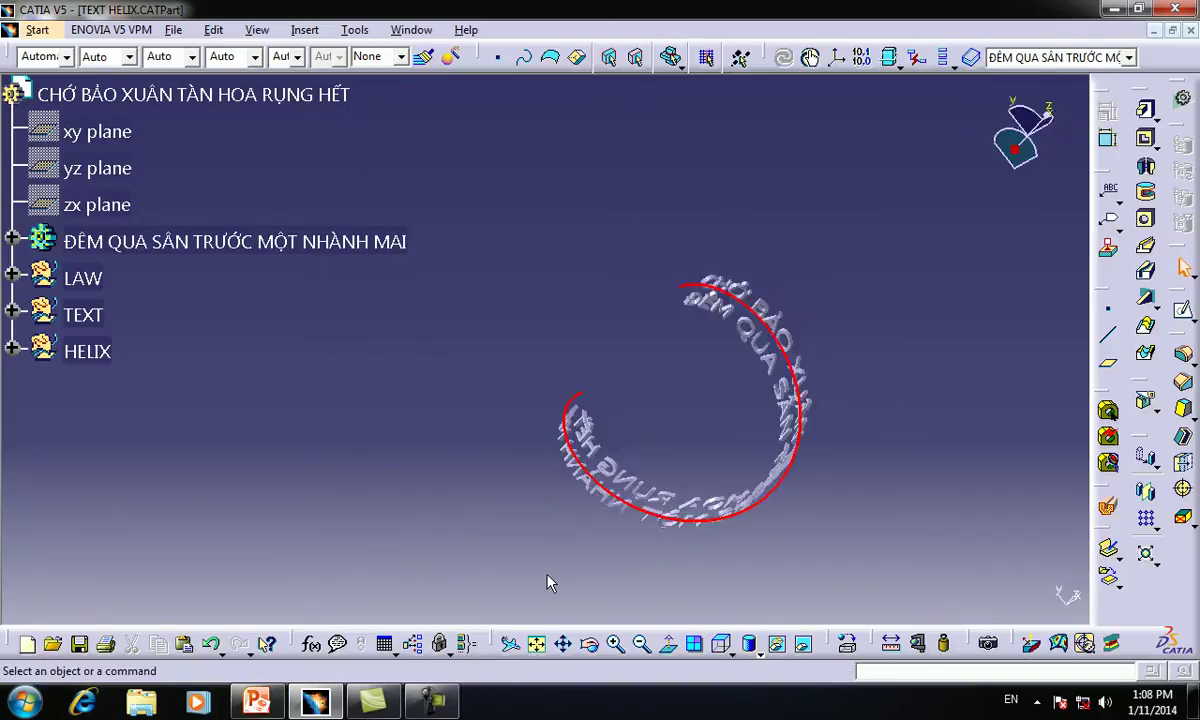
{"action": "middle_click_drag", "start_coordinate": [549, 581], "coordinate": [817, 481]}
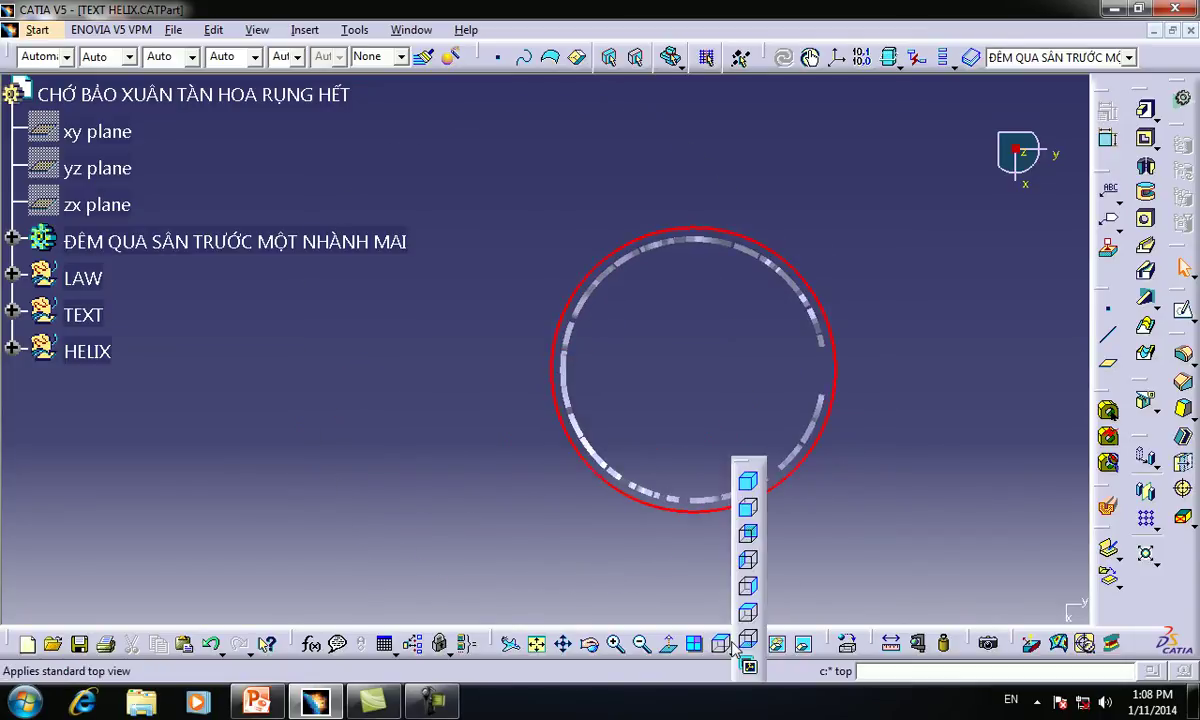
{"action": "middle_click_drag", "start_coordinate": [475, 498], "coordinate": [925, 305]}
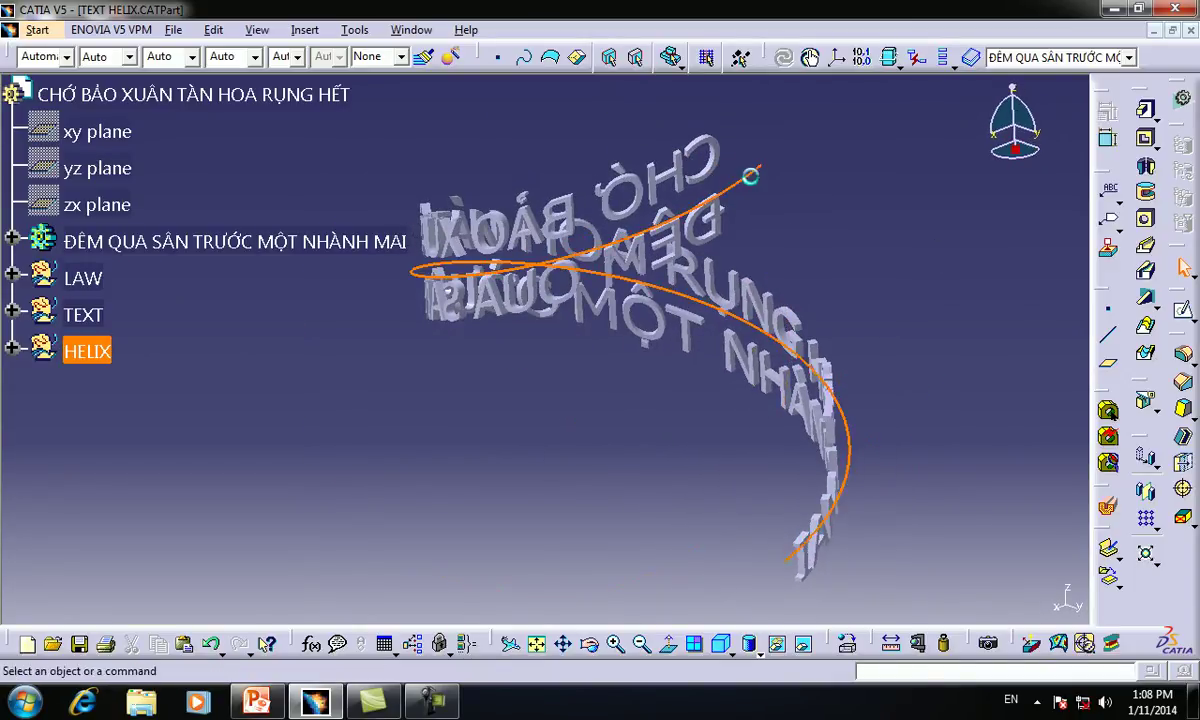
Hide the red helix curve, inspect the wrapped text on its own, and restore the curve
{"action": "right_click", "coordinate": [750, 176]}
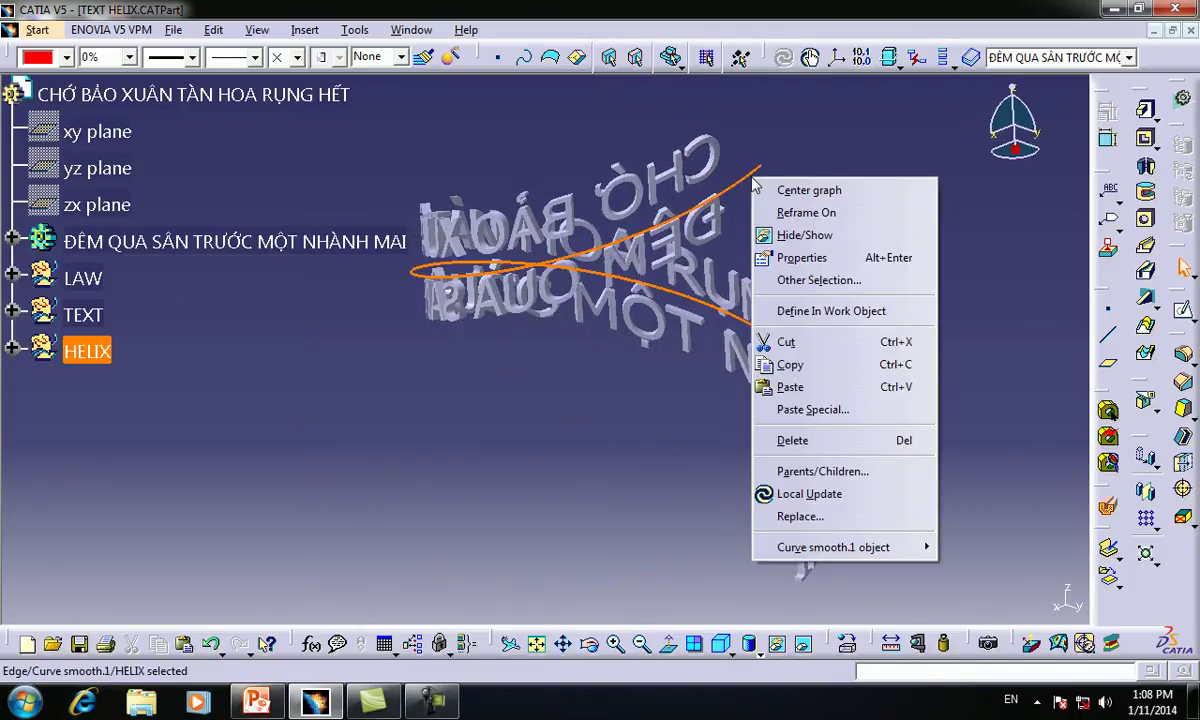
{"action": "left_click", "coordinate": [920, 240]}
{"action": "middle_click_drag", "start_coordinate": [755, 343], "coordinate": [572, 340]}
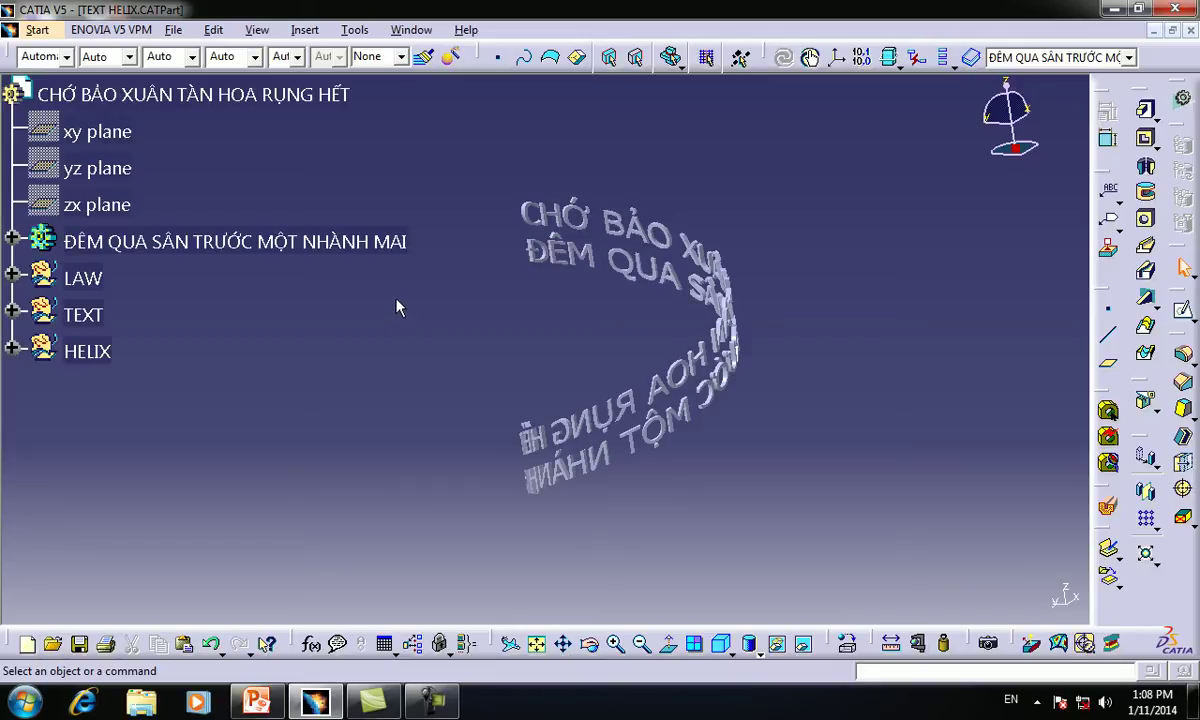
{"action": "middle_click_drag", "start_coordinate": [401, 446], "coordinate": [760, 350]}
{"action": "middle_click_drag", "start_coordinate": [670, 404], "coordinate": [810, 352]}
{"action": "middle_click_drag", "start_coordinate": [628, 441], "coordinate": [848, 465]}
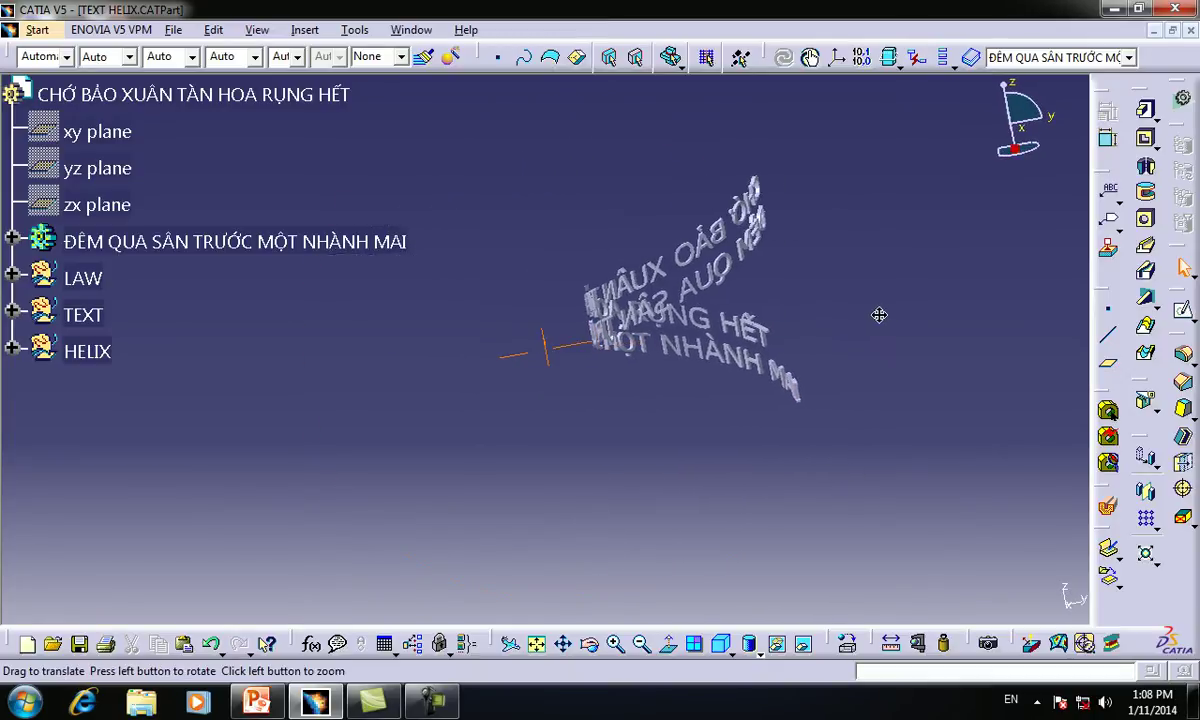
{"action": "middle_click_drag", "start_coordinate": [565, 380], "coordinate": [671, 326]}
{"action": "middle_click_drag", "start_coordinate": [483, 360], "coordinate": [840, 423]}
{"action": "left_click", "coordinate": [845, 420]}
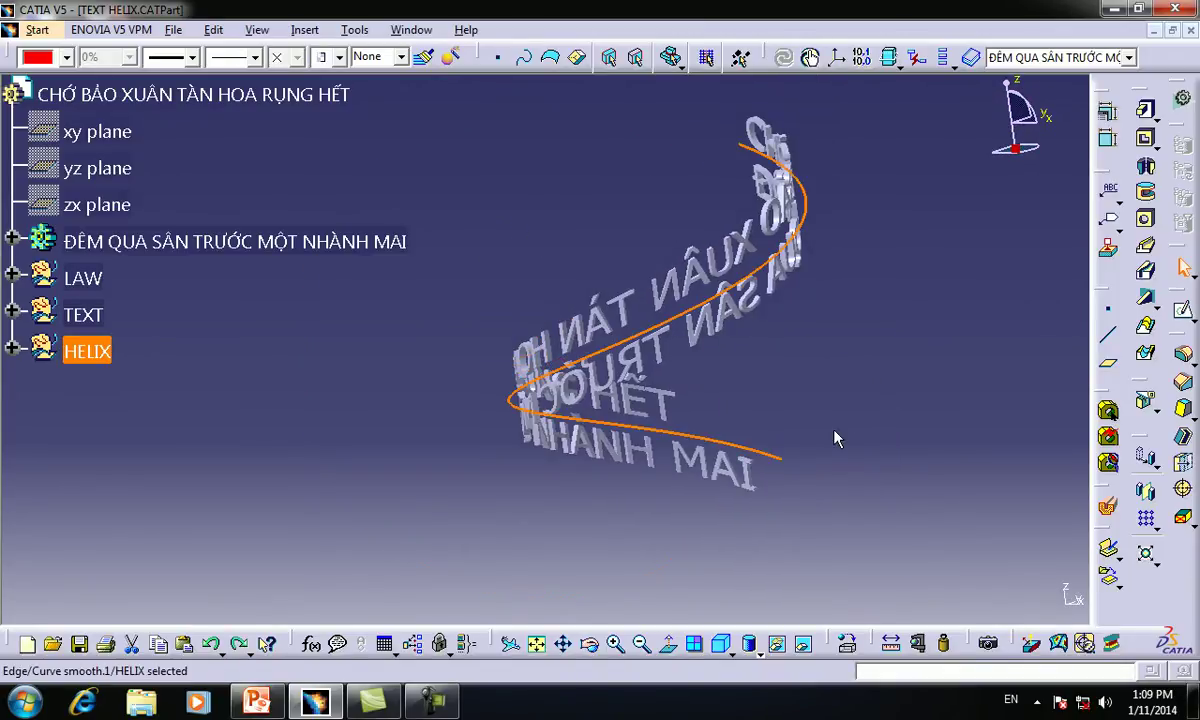
Examine the text together with the helix curve, starting from the isometric view and turning to the front and back lettering
{"action": "left_click", "coordinate": [724, 638]}
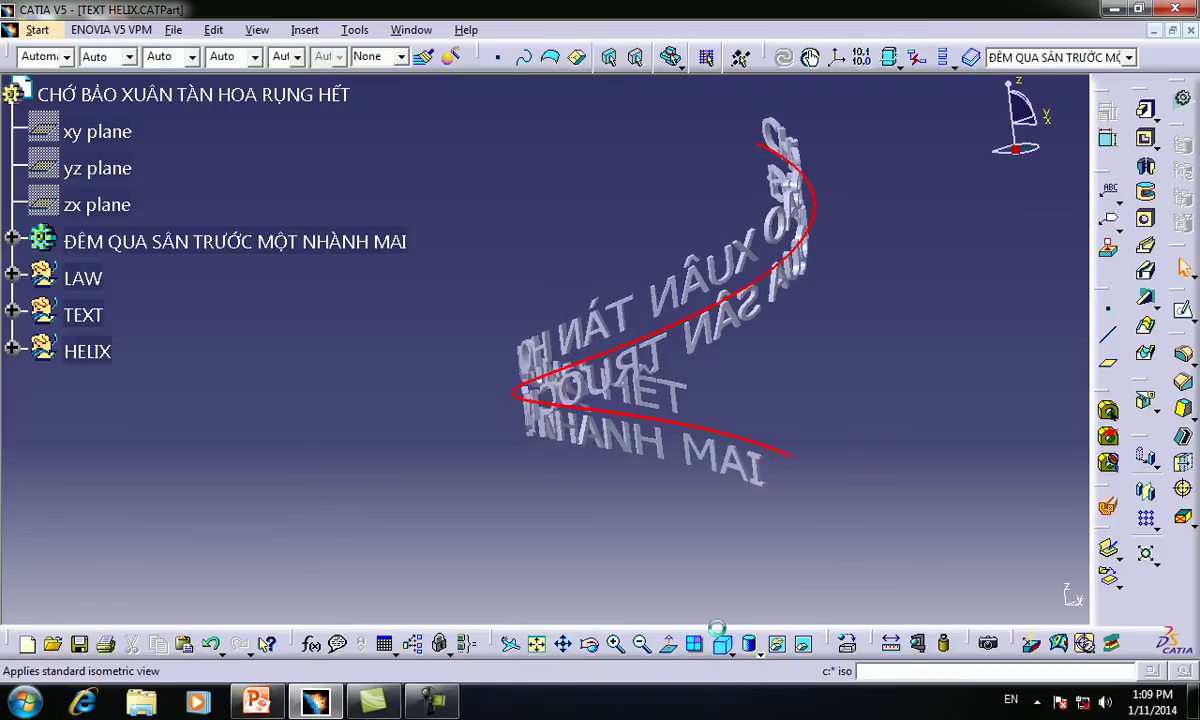
{"action": "middle_click_drag", "start_coordinate": [750, 471], "coordinate": [642, 332]}
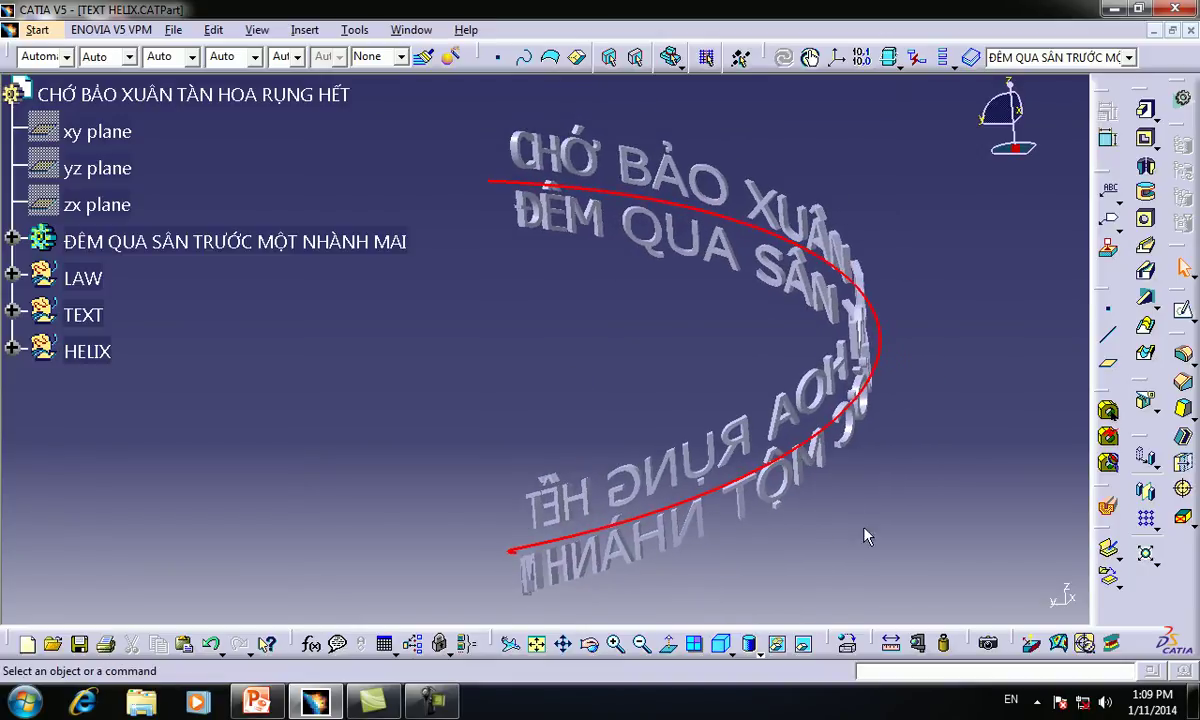
{"action": "middle_click_drag", "start_coordinate": [734, 558], "coordinate": [717, 492]}
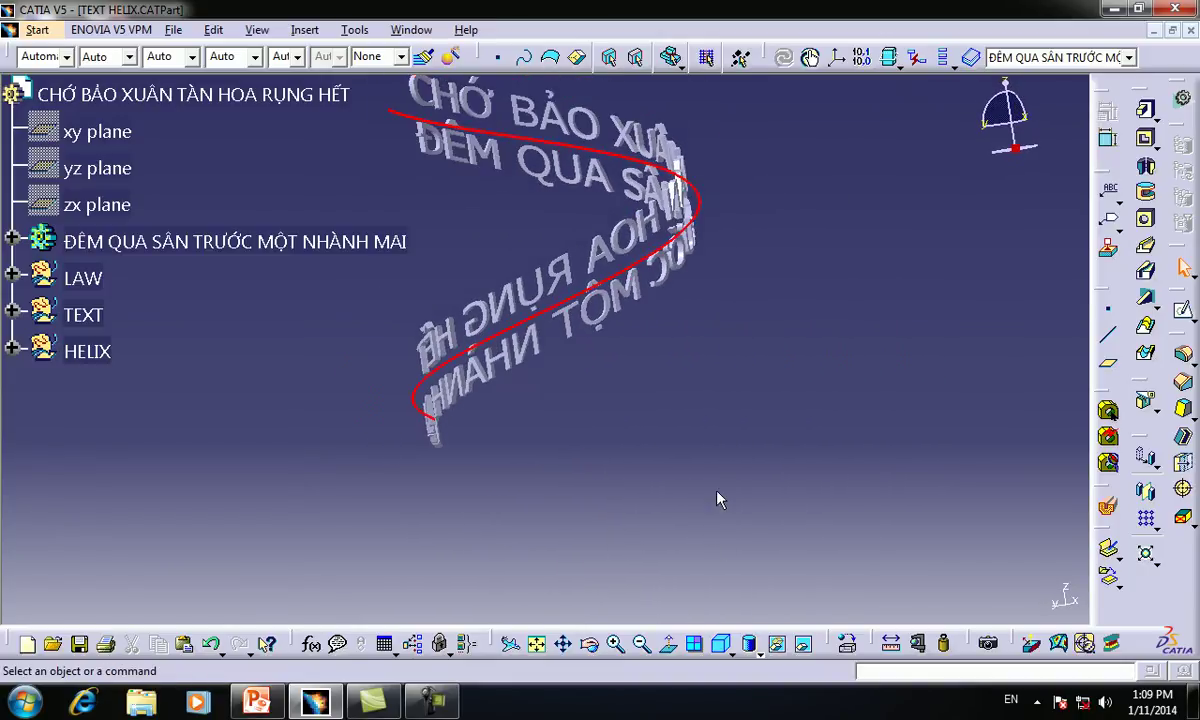
{"action": "middle_click_drag", "start_coordinate": [676, 347], "coordinate": [690, 450]}
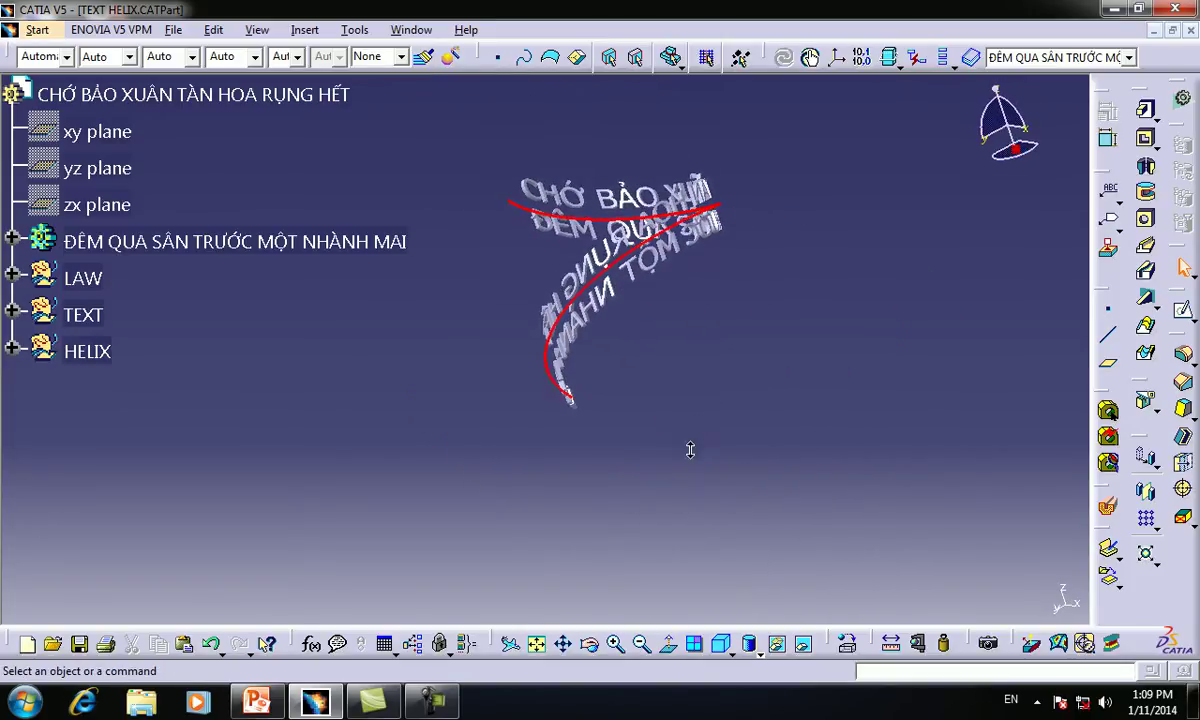
{"action": "left_click", "coordinate": [722, 643]}
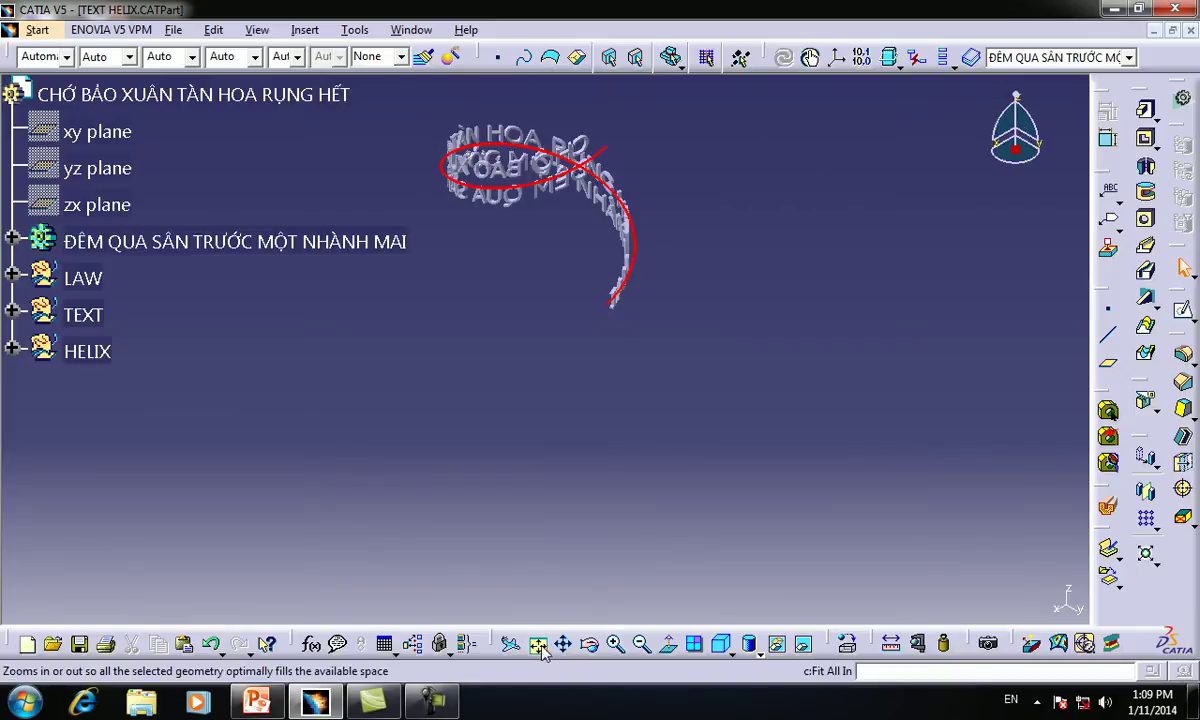
{"action": "middle_click_drag", "start_coordinate": [633, 522], "coordinate": [527, 371]}
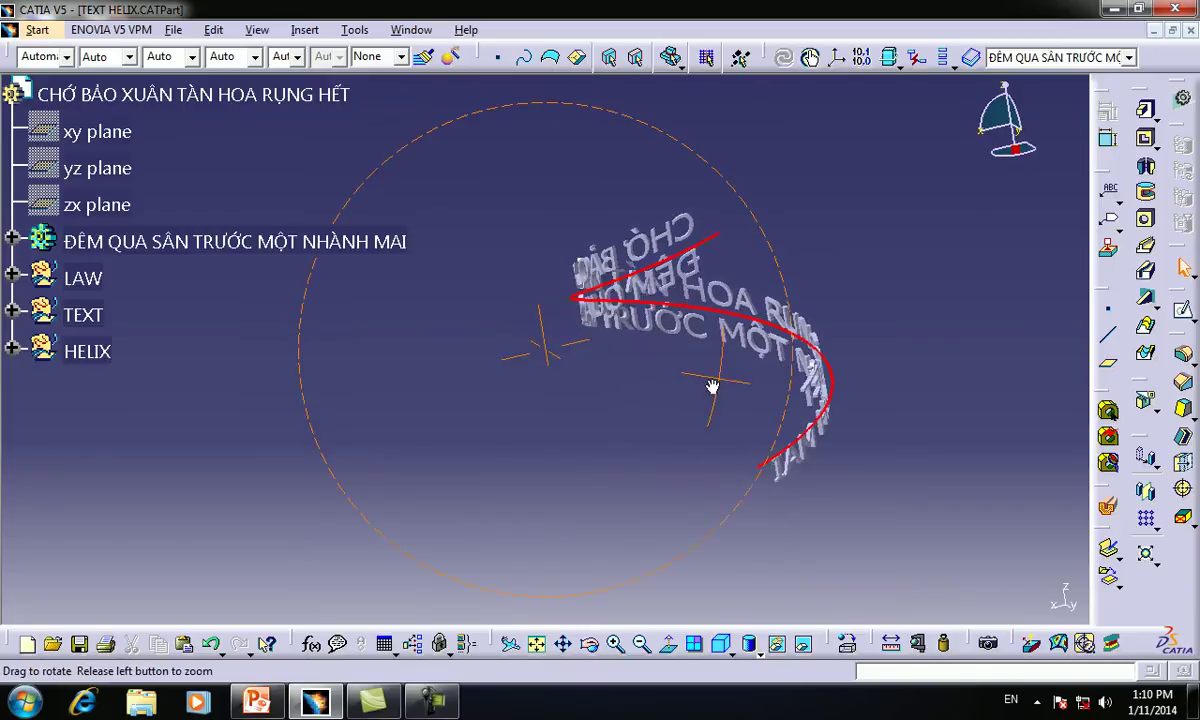
{"action": "middle_click_drag", "start_coordinate": [611, 413], "coordinate": [831, 408]}
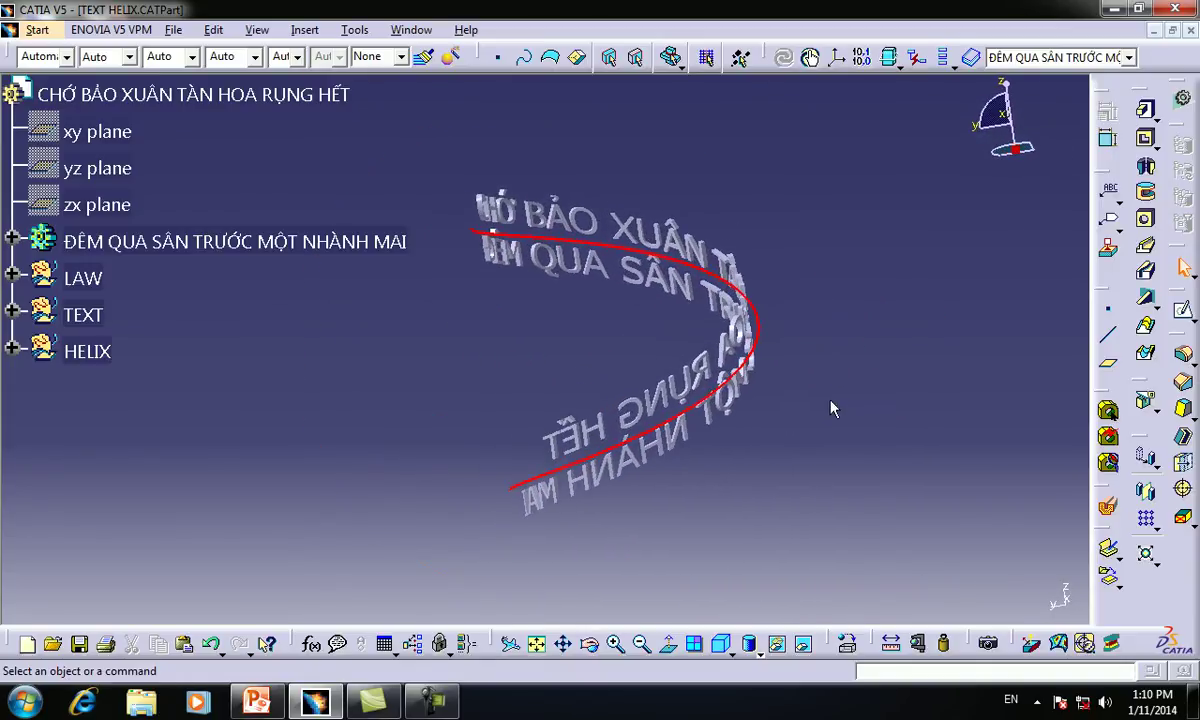
{"action": "middle_click_drag", "start_coordinate": [722, 627], "coordinate": [784, 584]}
{"action": "middle_click_drag", "start_coordinate": [846, 480], "coordinate": [686, 372]}
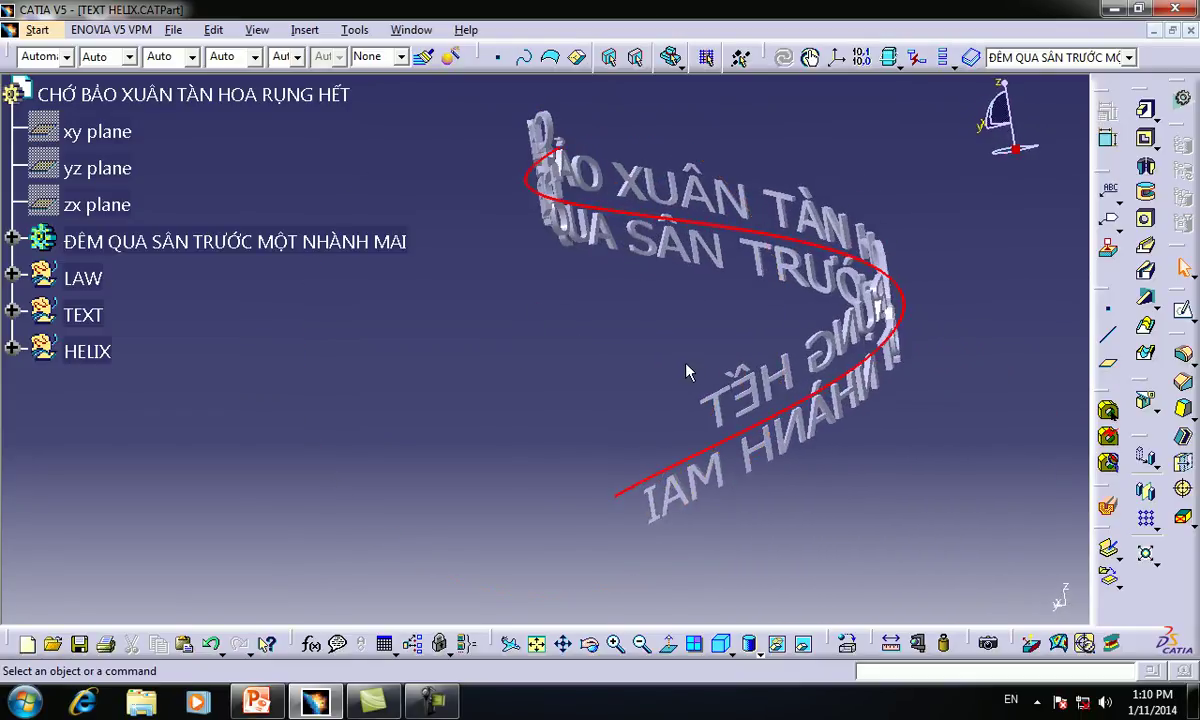
{"action": "middle_click_drag", "start_coordinate": [643, 295], "coordinate": [632, 321]}
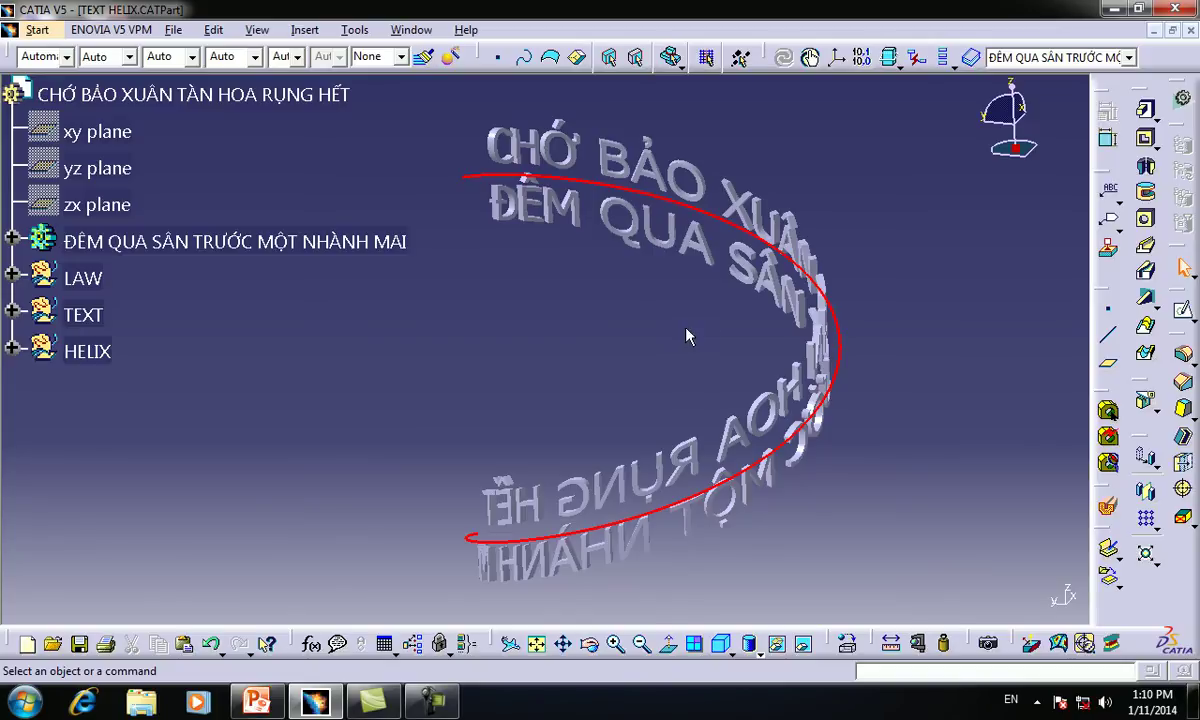
{"action": "left_click", "coordinate": [443, 712]}
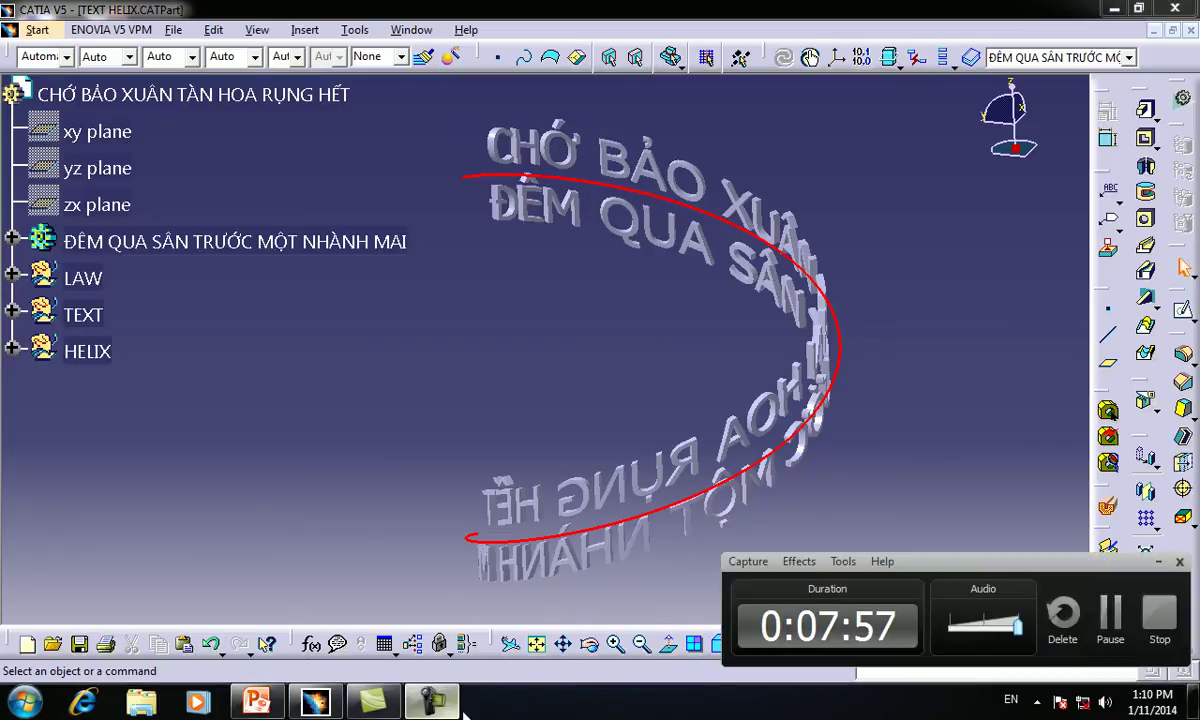